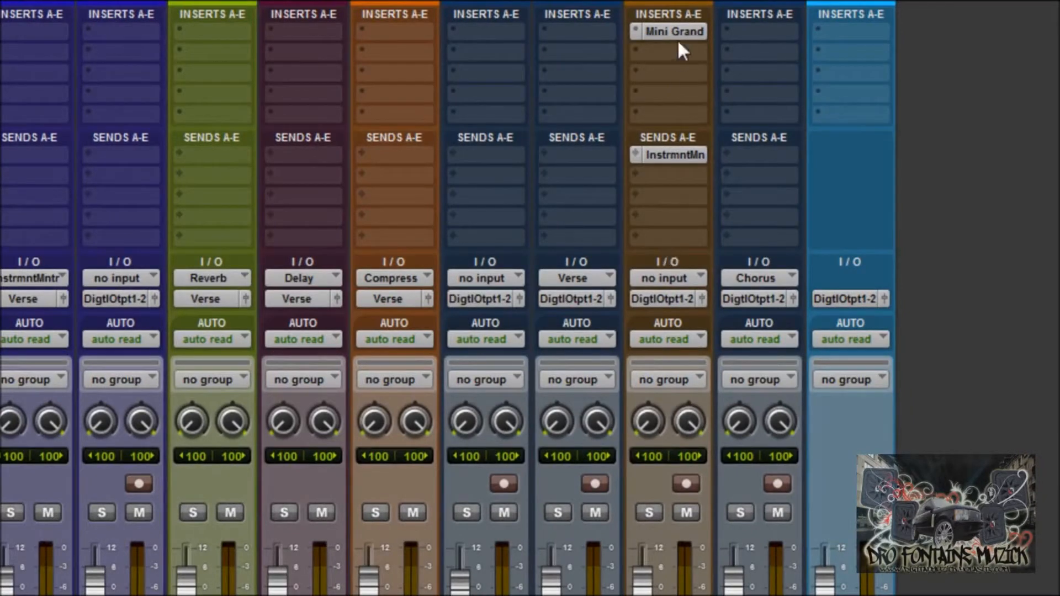
# Check the Mini Grand instrument plug-in on the Xpand2 track, close it, and record-enable that track.
pyautogui.click(653, 33)
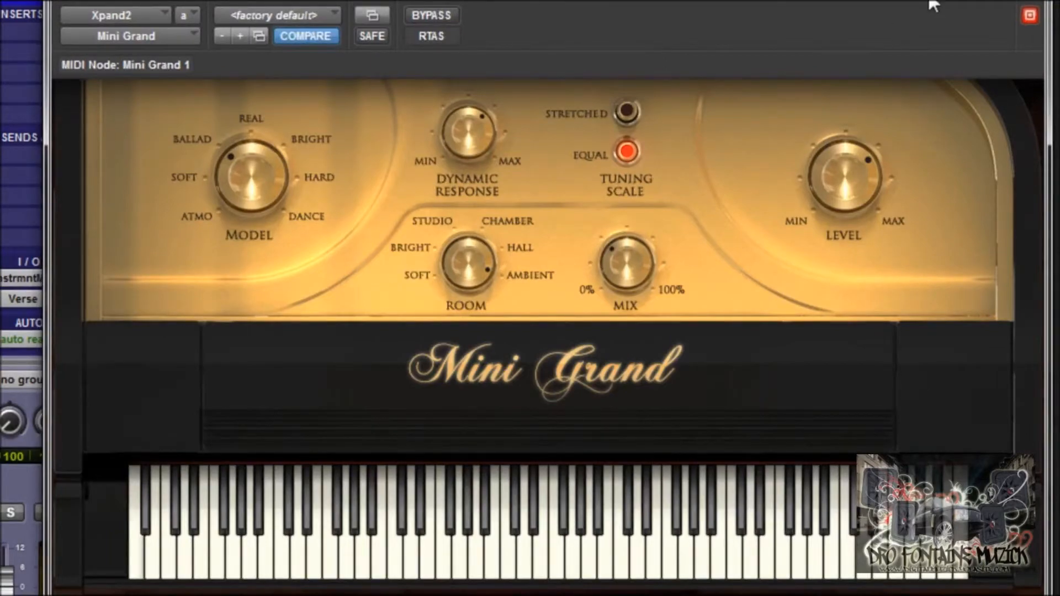
pyautogui.click(1032, 2)
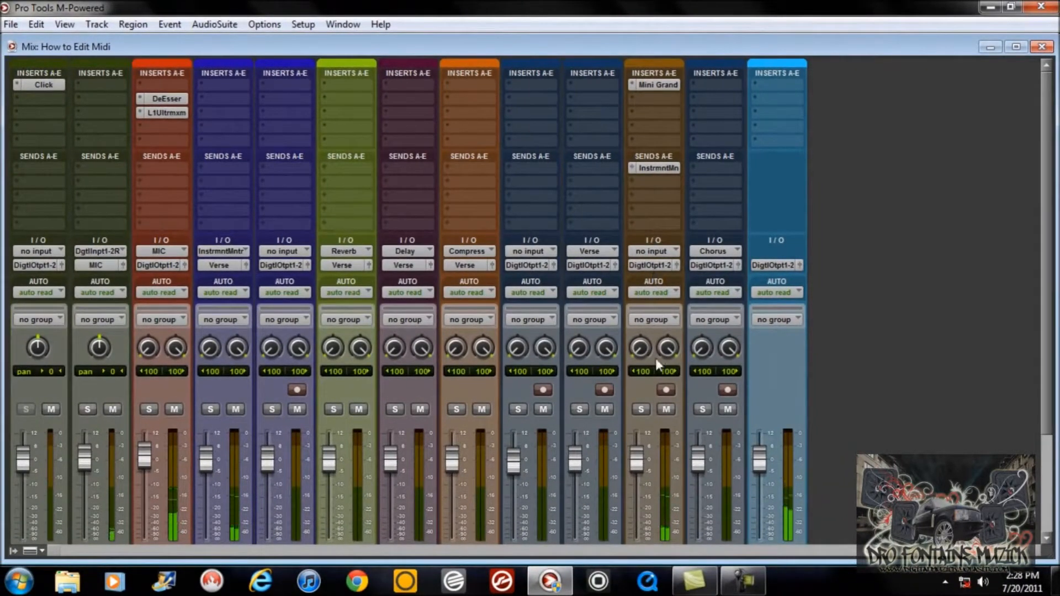
pyautogui.click(666, 390)
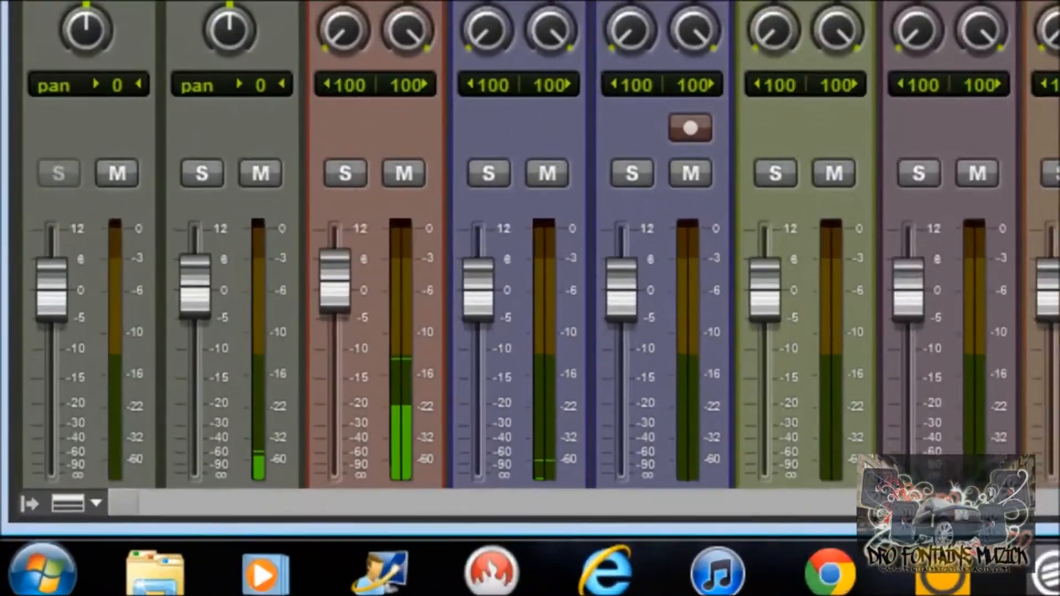
# Switch to the Edit window and hide the zoom controls in its toolbar.
pyautogui.hotkey('ctrl', '=')
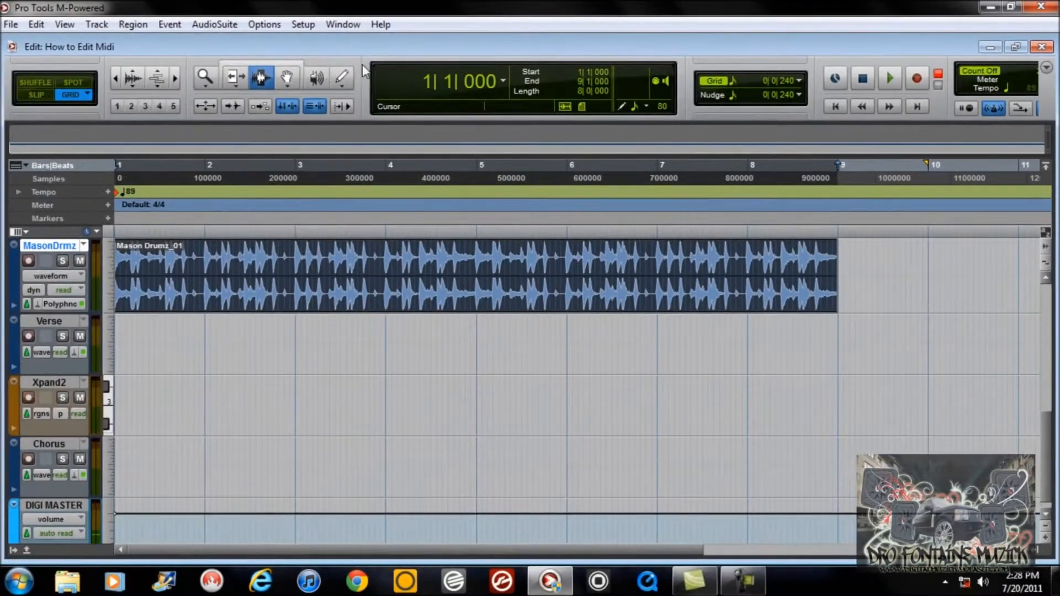
pyautogui.rightClick(363, 65)
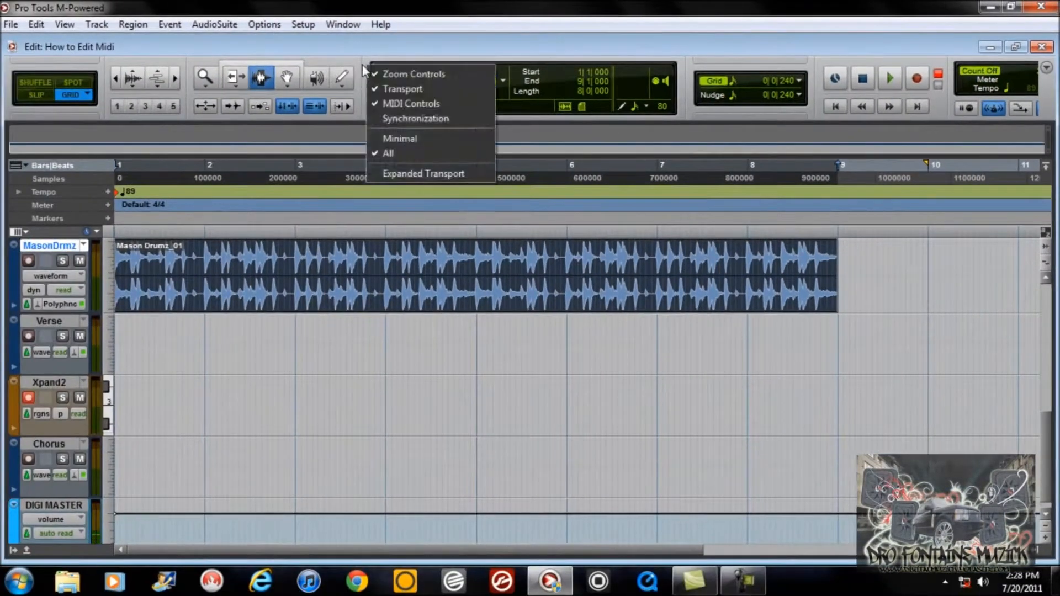
pyautogui.click(396, 78)
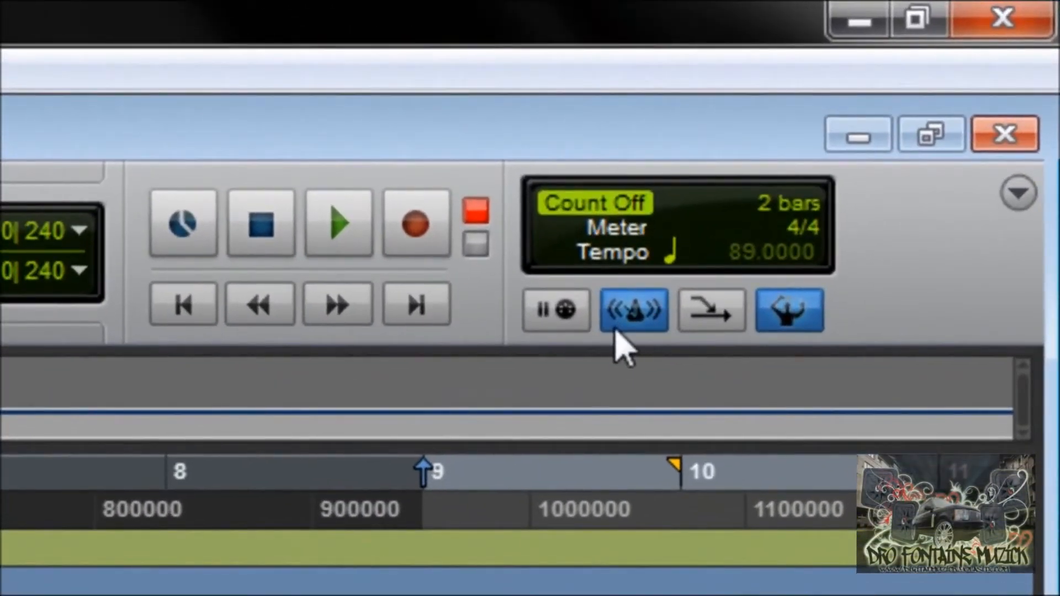
# Turn the metronome off and back on, and record a MIDI part on Xpand2 along with the eight-bar drum loop.
pyautogui.click(631, 320)
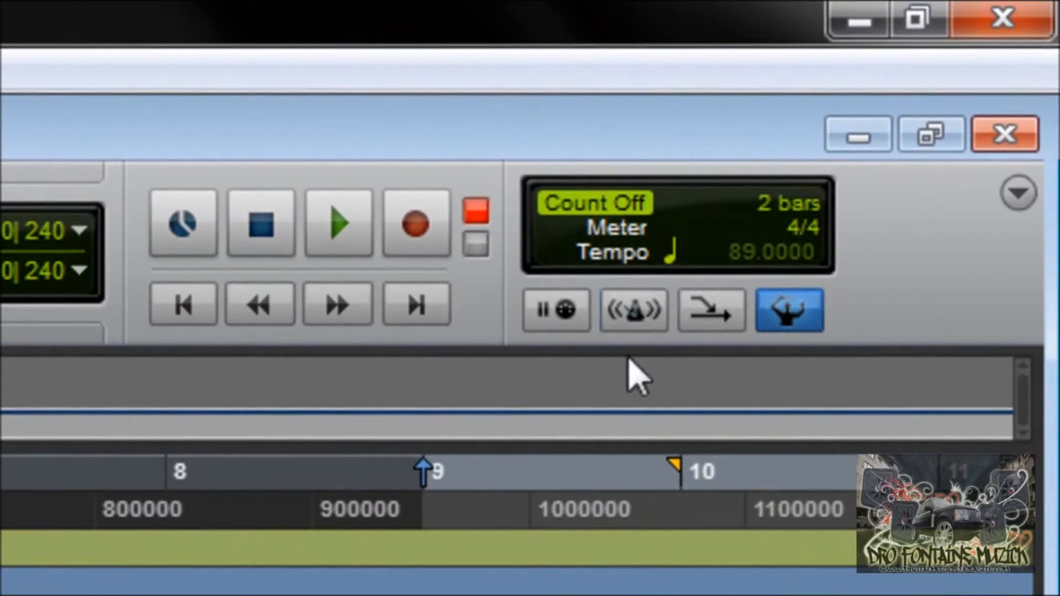
pyautogui.click(639, 312)
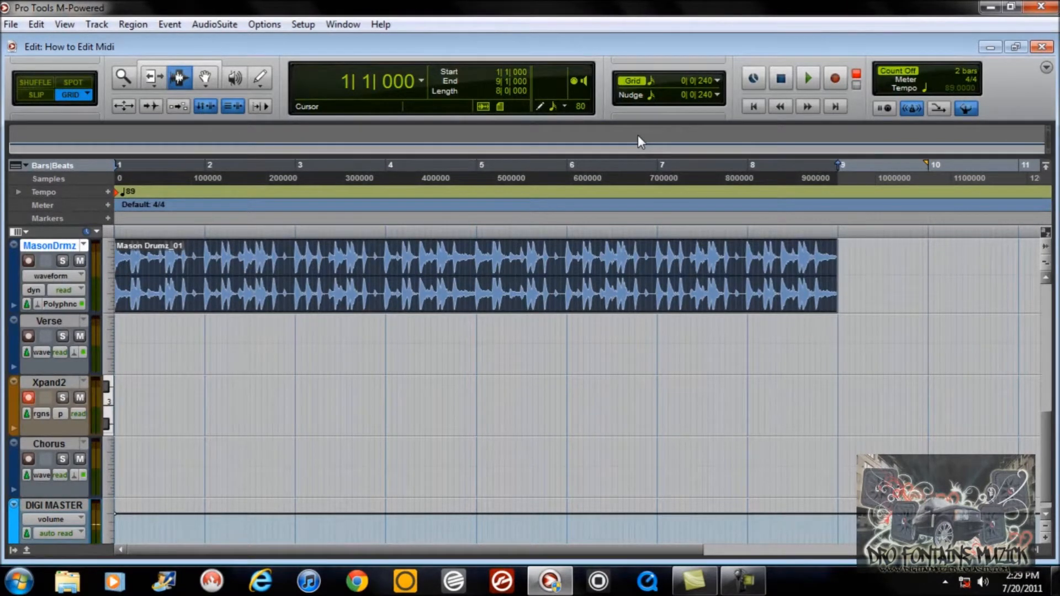
pyautogui.click(808, 77)
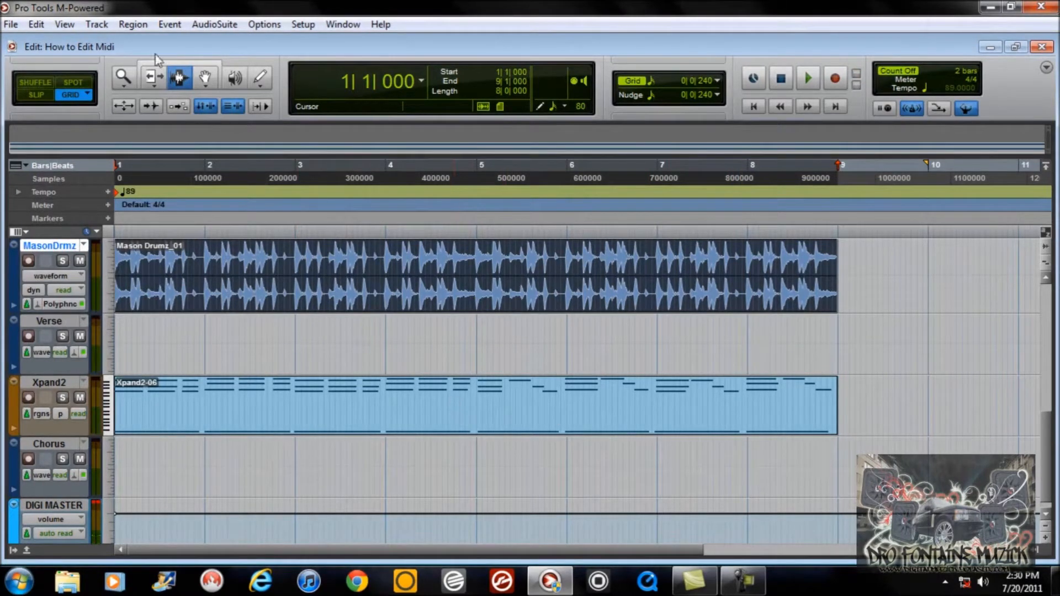
# Activate the Smart Tool and select the recorded MIDI region on the Xpand2 track.
pyautogui.click(181, 76)
pyautogui.click(403, 418)
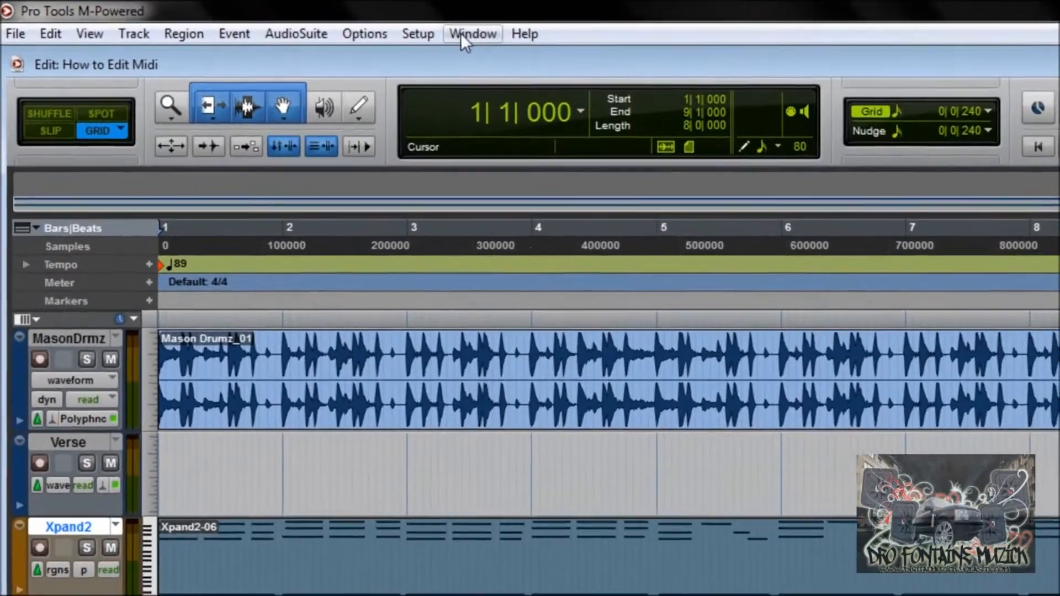
# Set the click to sound only during countoff and the countoff to run only during record, and toggle the metronome.
pyautogui.click(334, 24)
pyautogui.moveTo(445, 35)
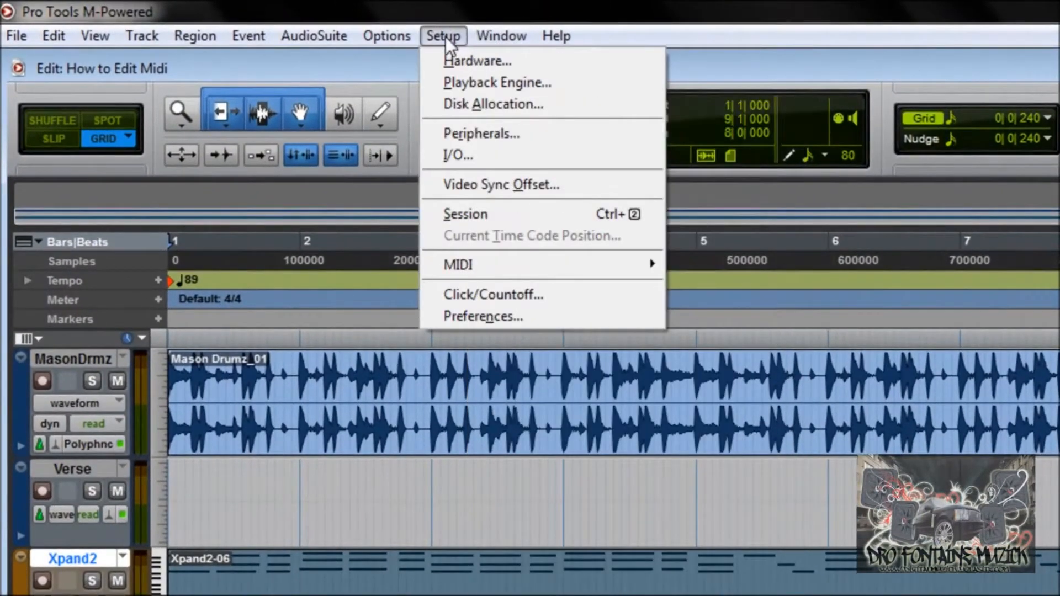
pyautogui.click(493, 301)
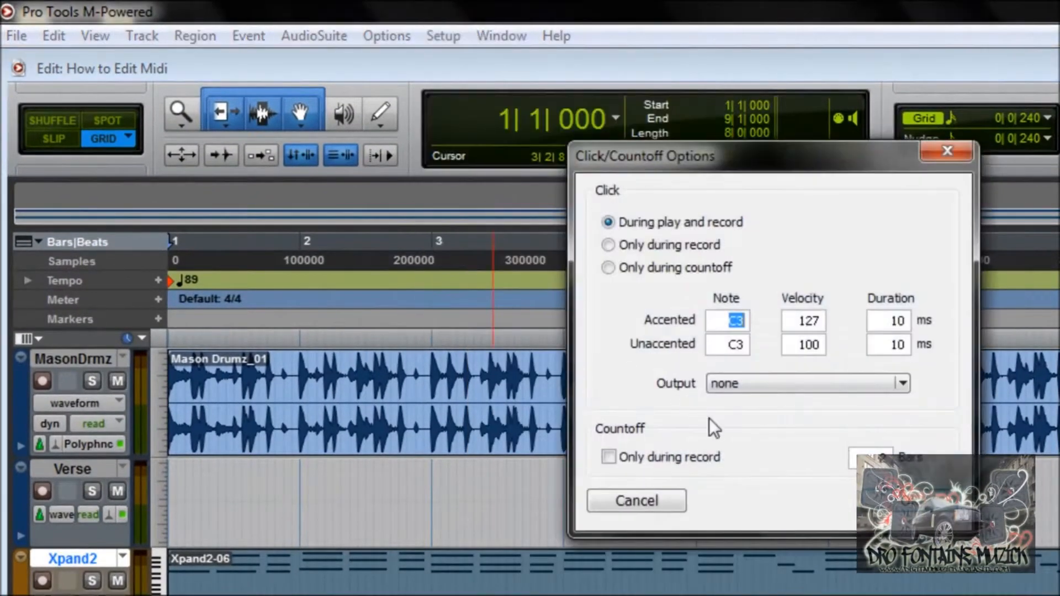
pyautogui.click(607, 268)
pyautogui.click(609, 456)
pyautogui.click(911, 501)
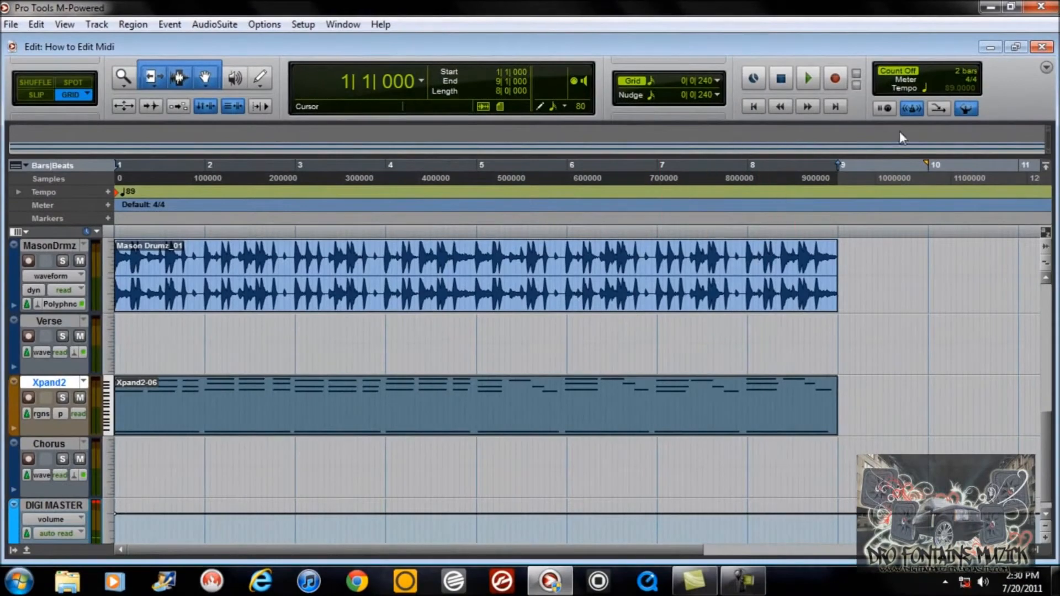
pyautogui.click(916, 110)
# Open the recorded Xpand2 region in the MIDI Editor at the beginning of bar 1.
pyautogui.rightClick(280, 421)
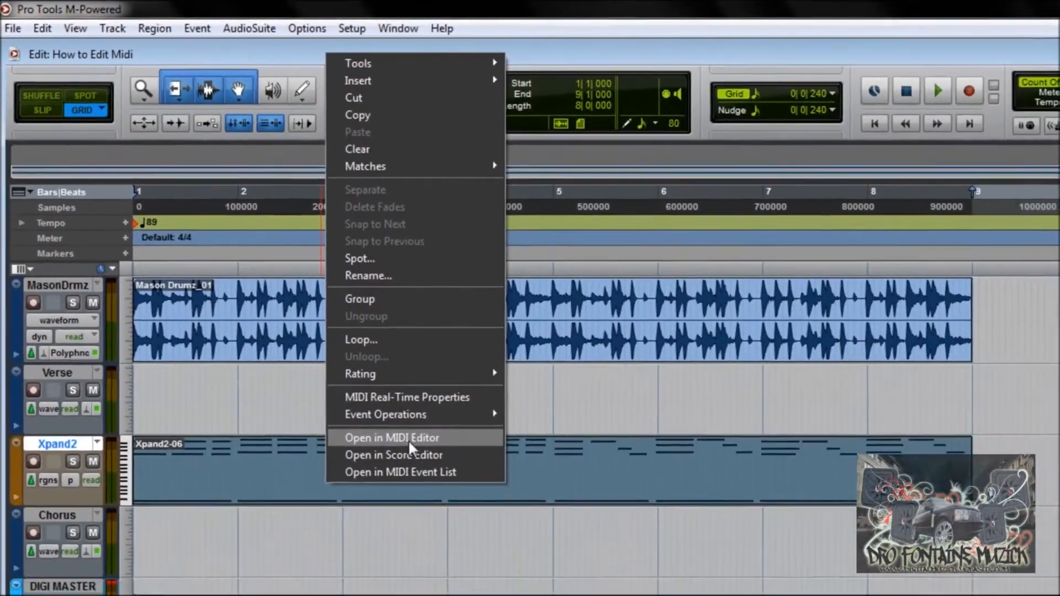
pyautogui.click(492, 528)
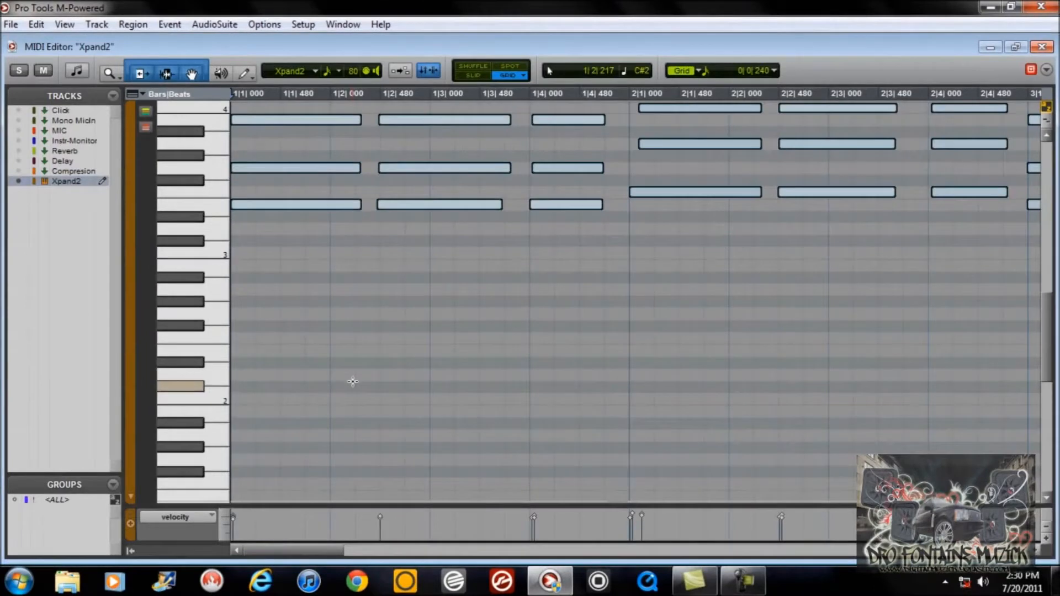
pyautogui.moveTo(309, 552); pyautogui.dragTo(273, 555)
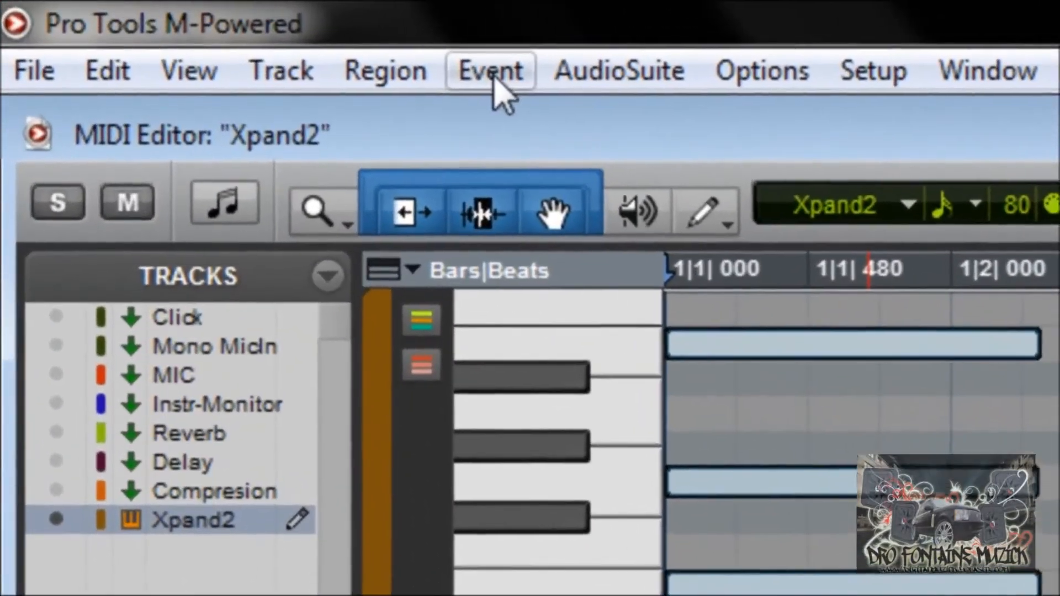
# Open the Quantize event operation and choose a 1/16 note quantize grid.
pyautogui.click(341, 49)
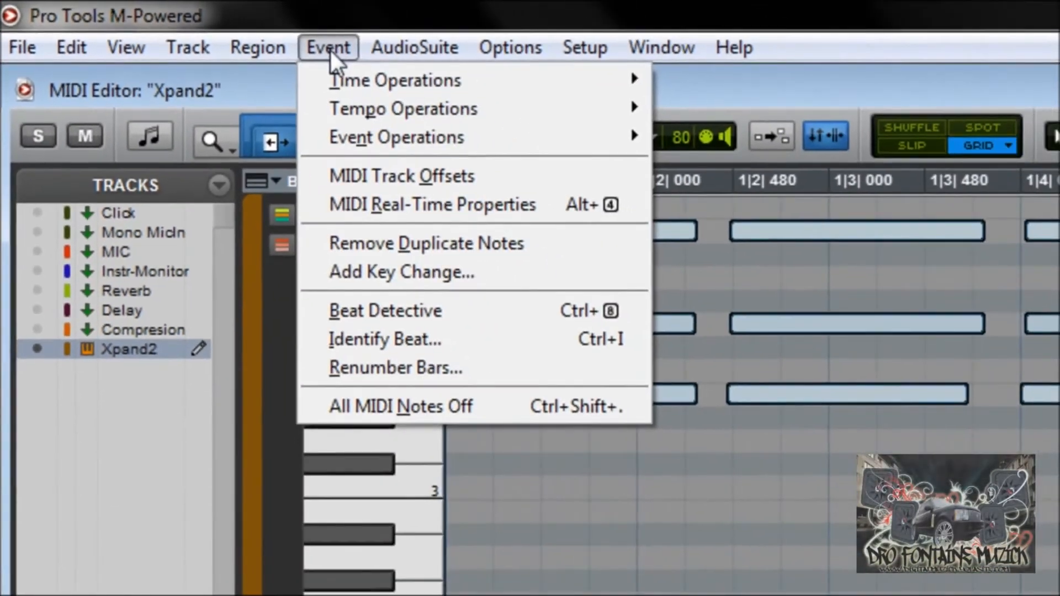
pyautogui.moveTo(382, 148)
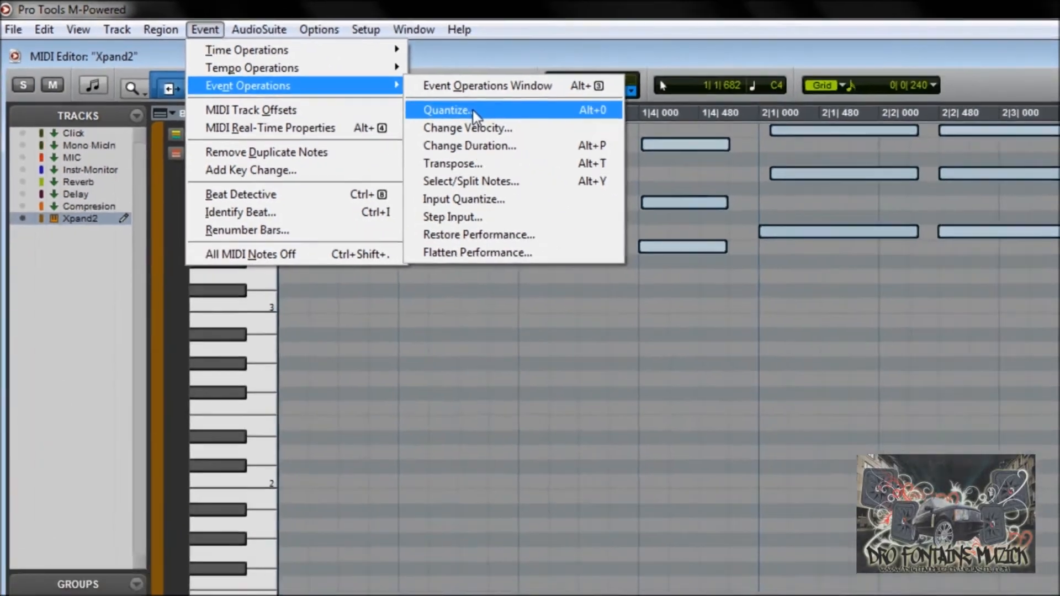
pyautogui.click(473, 111)
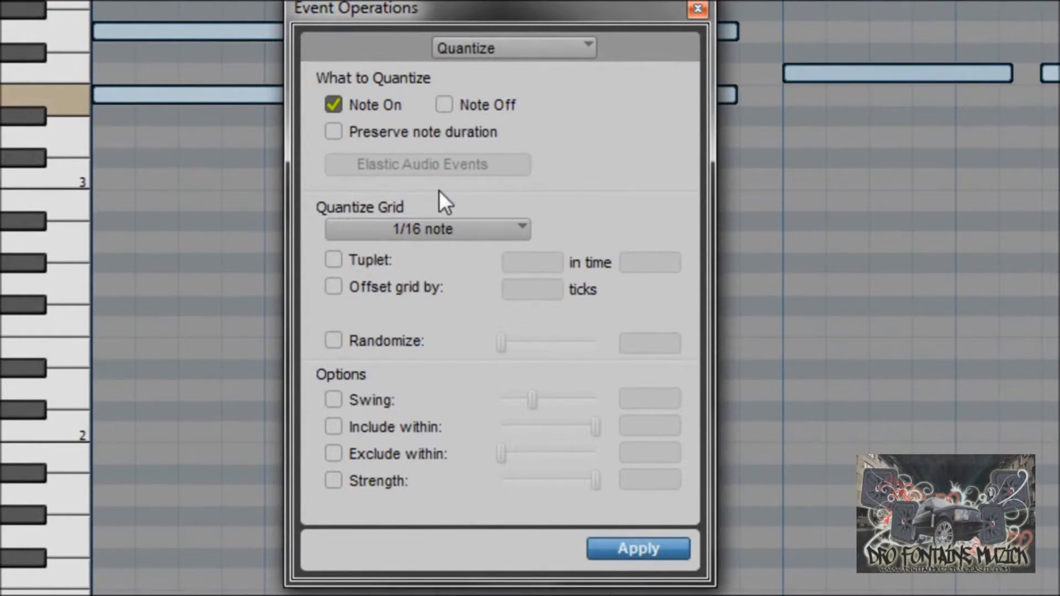
pyautogui.click(585, 44)
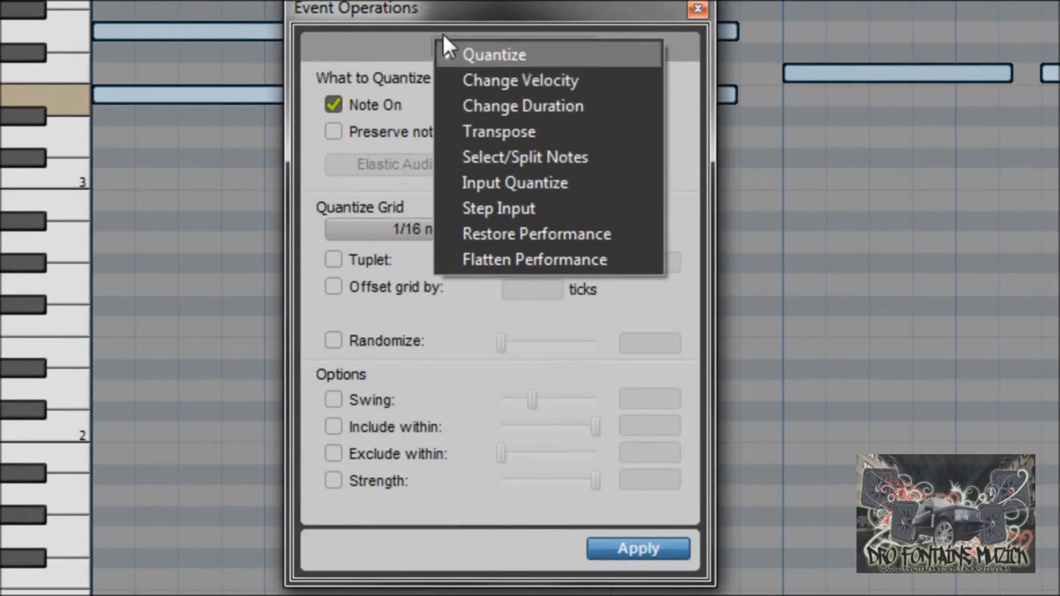
pyautogui.click(445, 9)
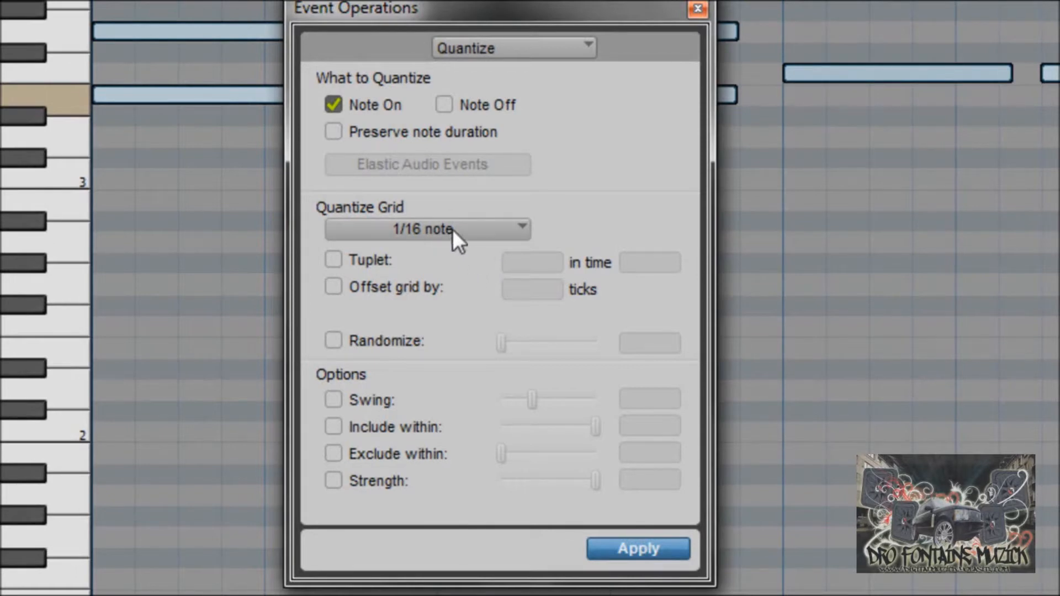
pyautogui.click(521, 232)
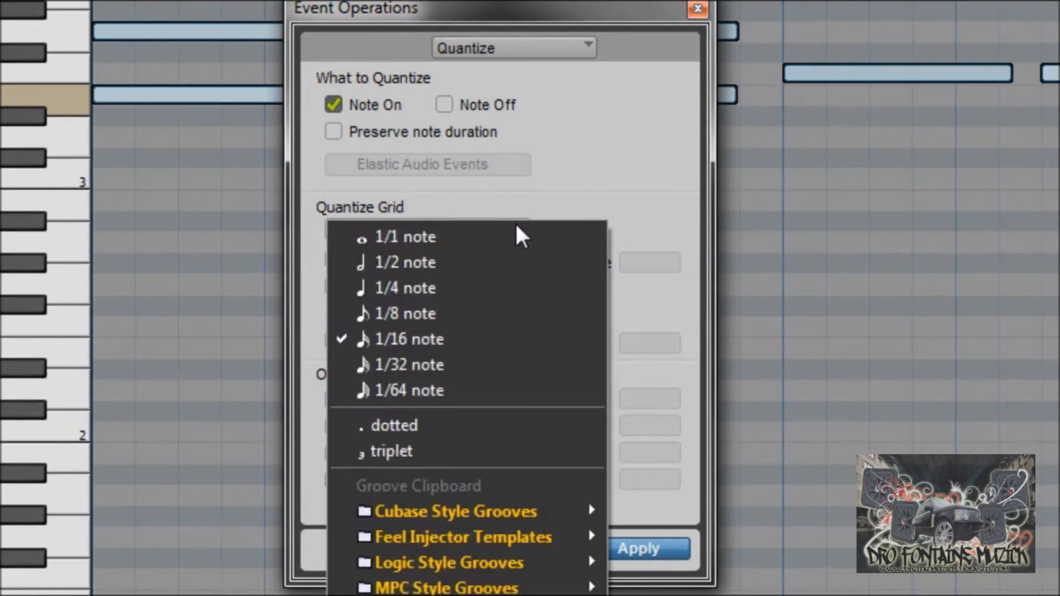
pyautogui.click(430, 341)
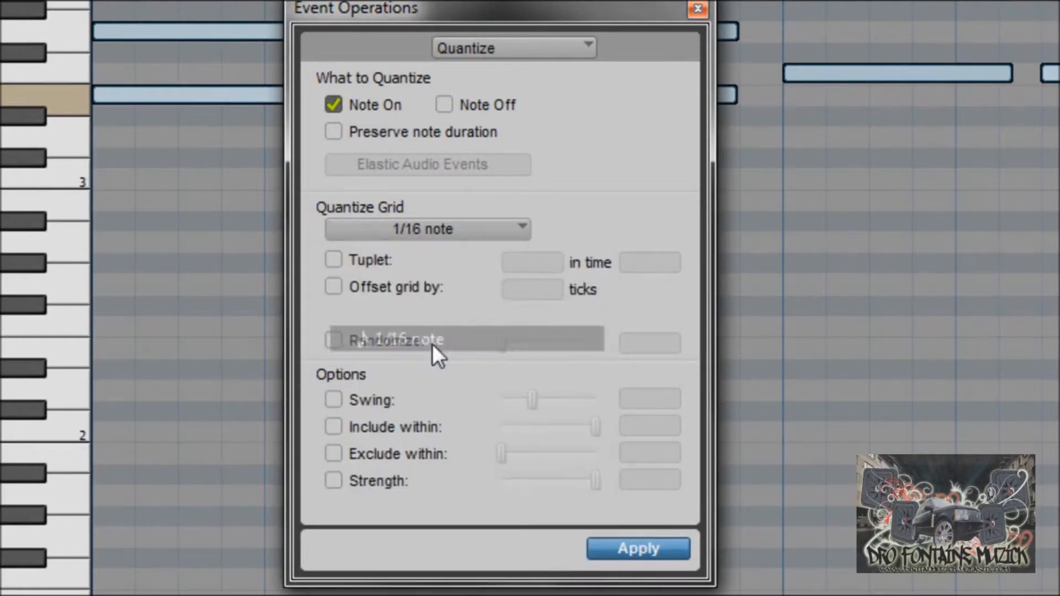
# Examine the Cubase, Feel Injector, Logic and MPC groove templates offered for the quantize grid.
pyautogui.click(512, 232)
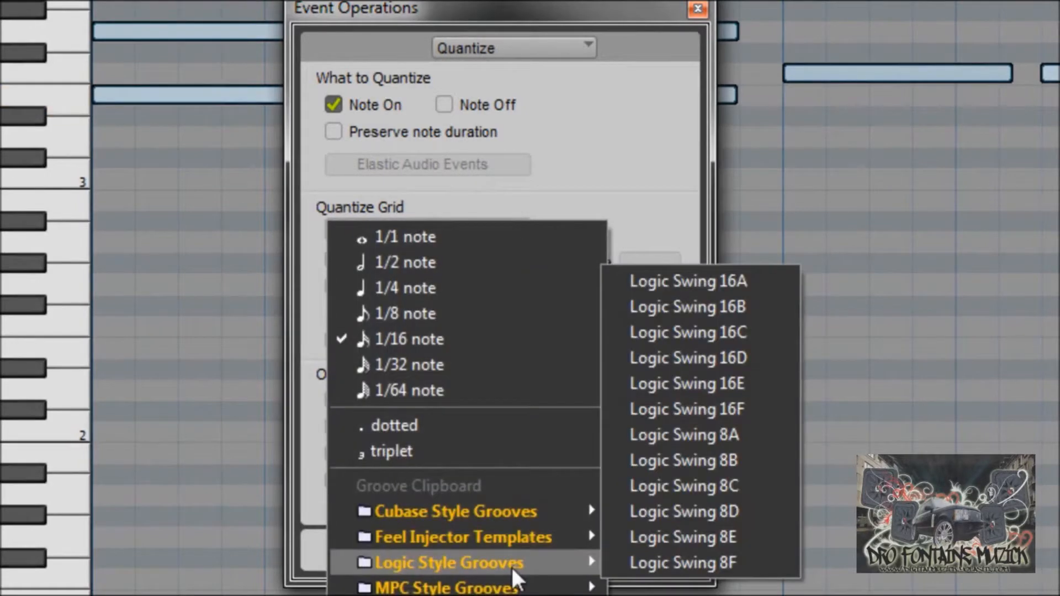
pyautogui.moveTo(491, 571)
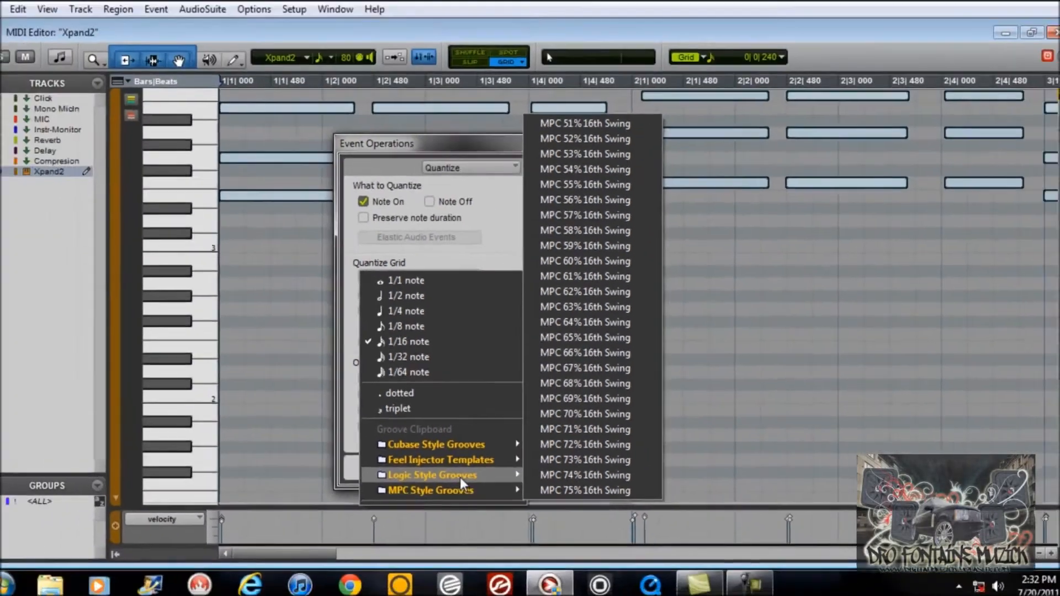
pyautogui.moveTo(418, 485)
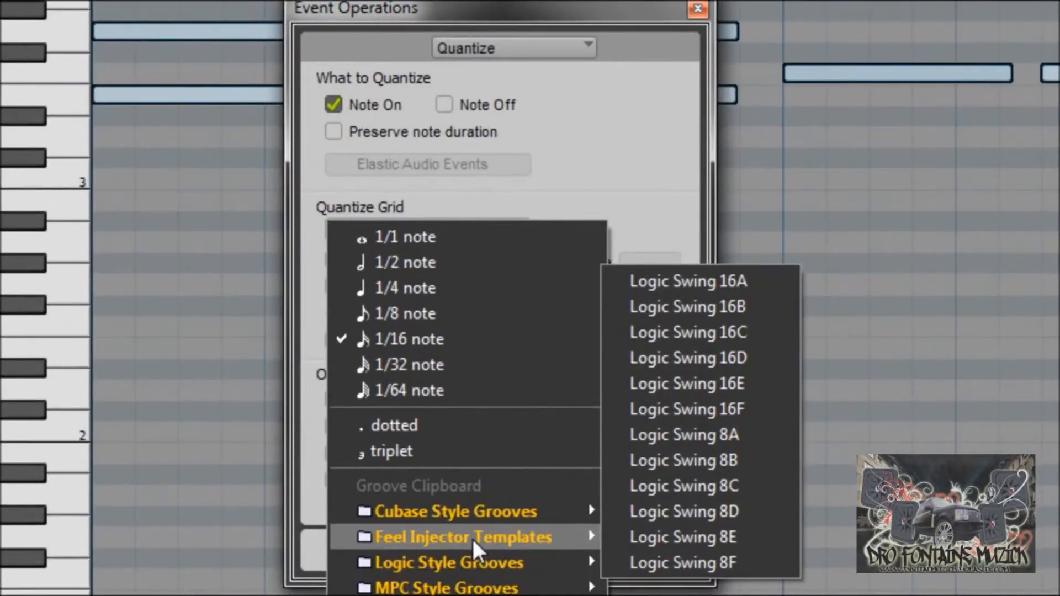
pyautogui.moveTo(473, 539)
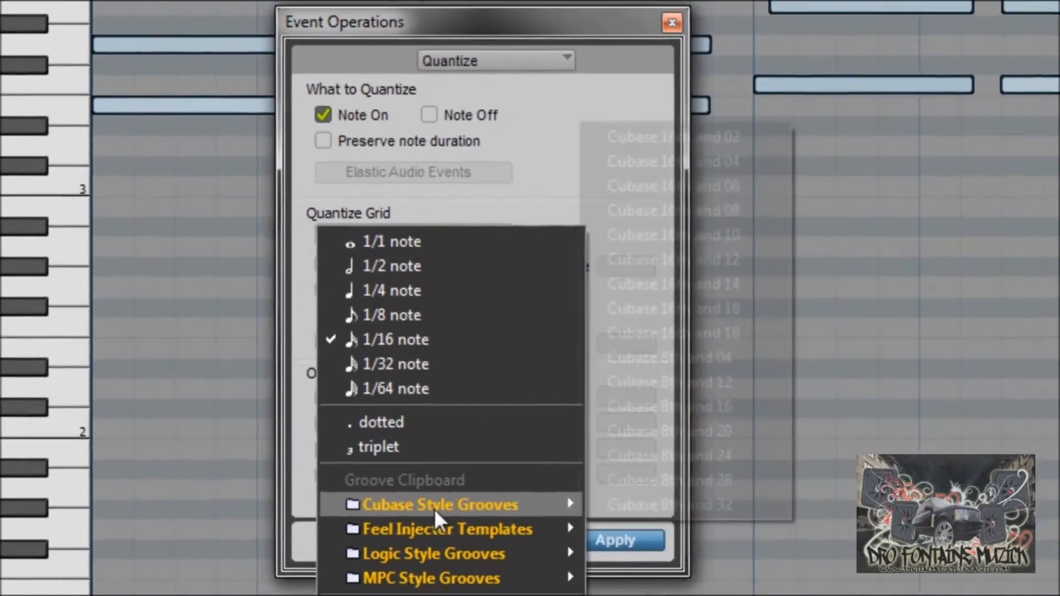
pyautogui.moveTo(425, 511)
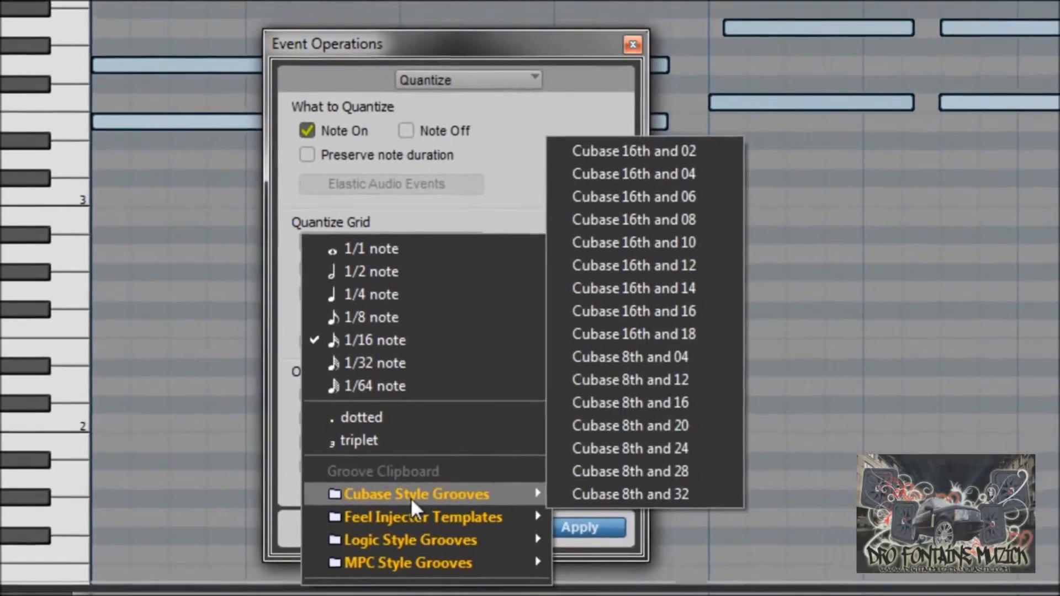
pyautogui.moveTo(403, 549)
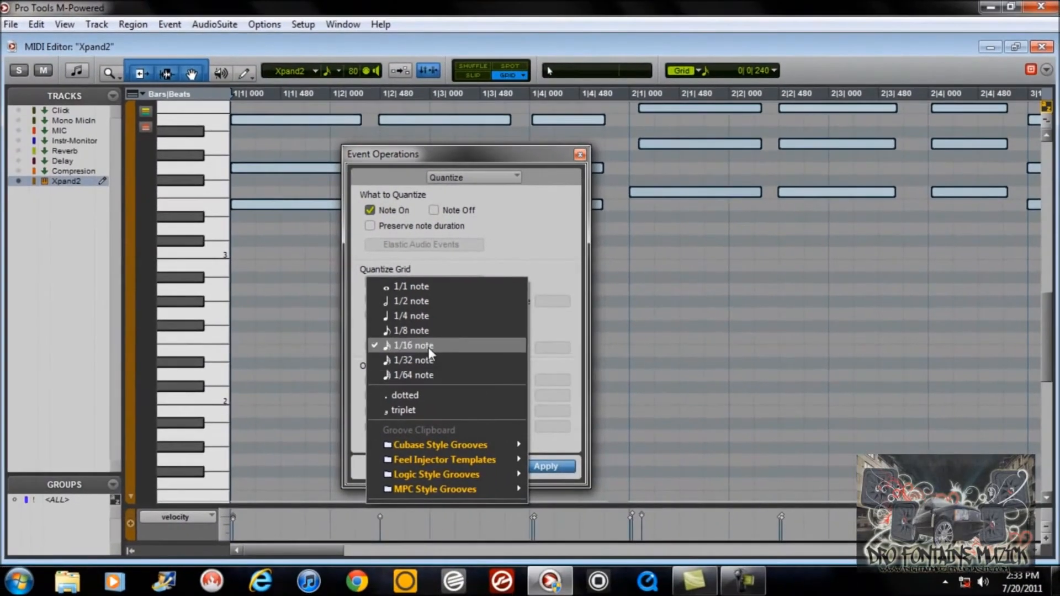
# Quantize the note starts of the Xpand2 part to the 1/16 note grid and close the Event Operations window.
pyautogui.click(386, 345)
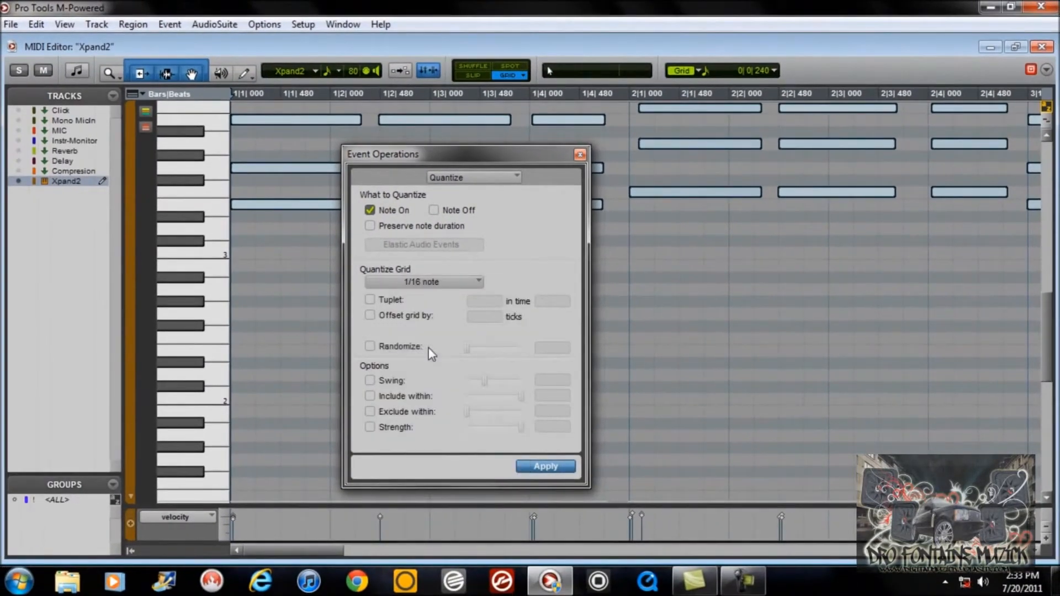
pyautogui.click(546, 468)
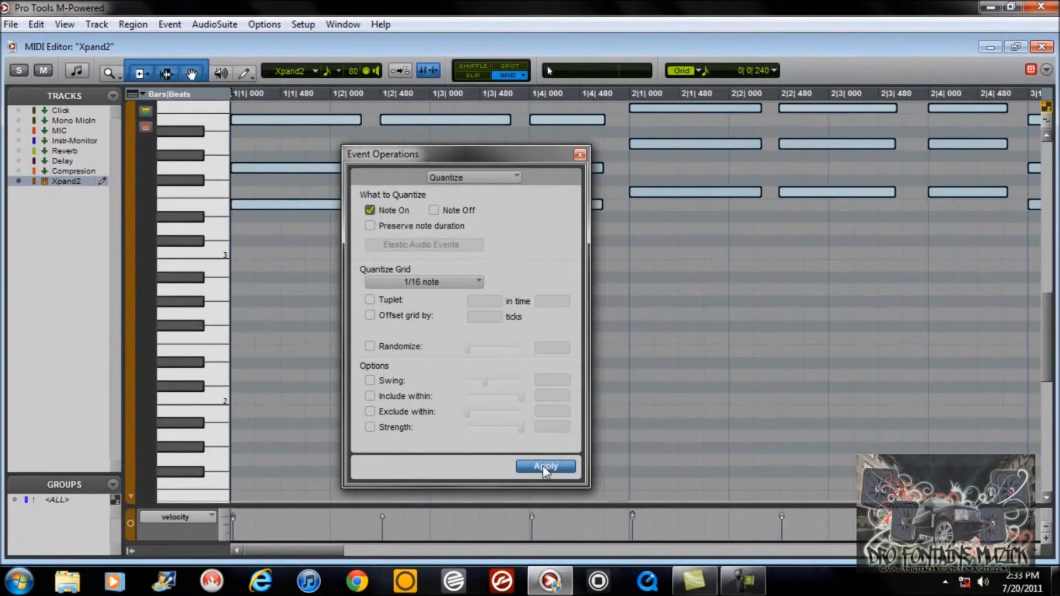
pyautogui.click(580, 154)
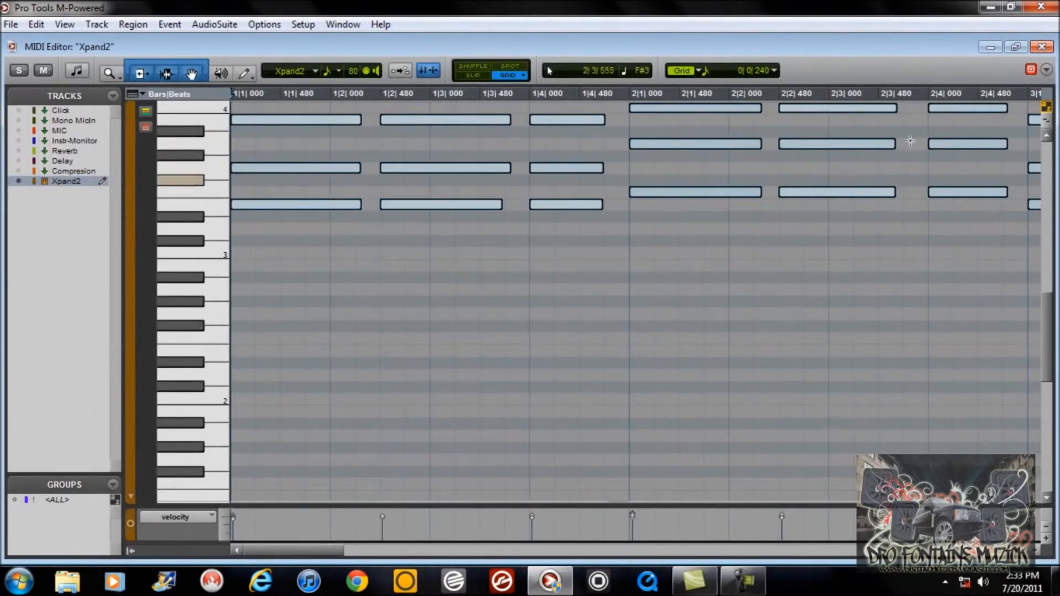
# Show the floating Transport window, return to the start of the session, and play the Xpand2 part.
pyautogui.click(347, 24)
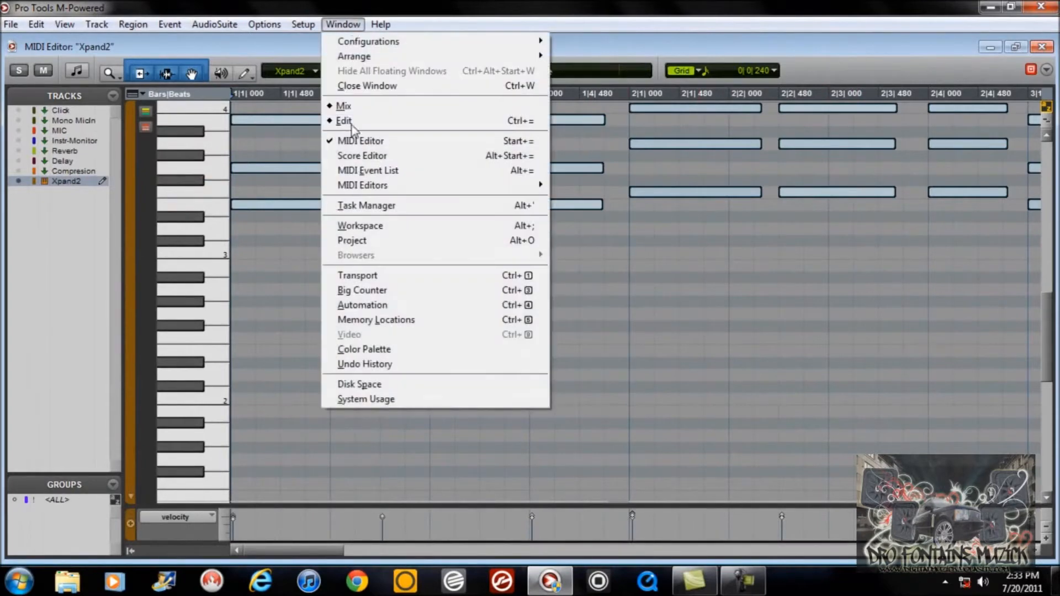
pyautogui.click(364, 275)
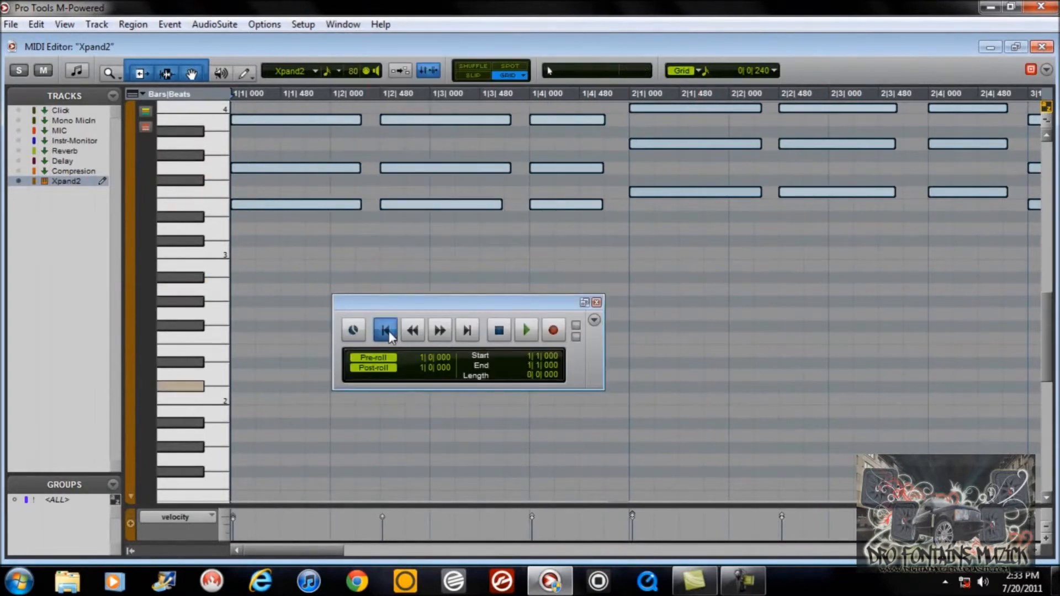
pyautogui.click(389, 330)
pyautogui.click(528, 333)
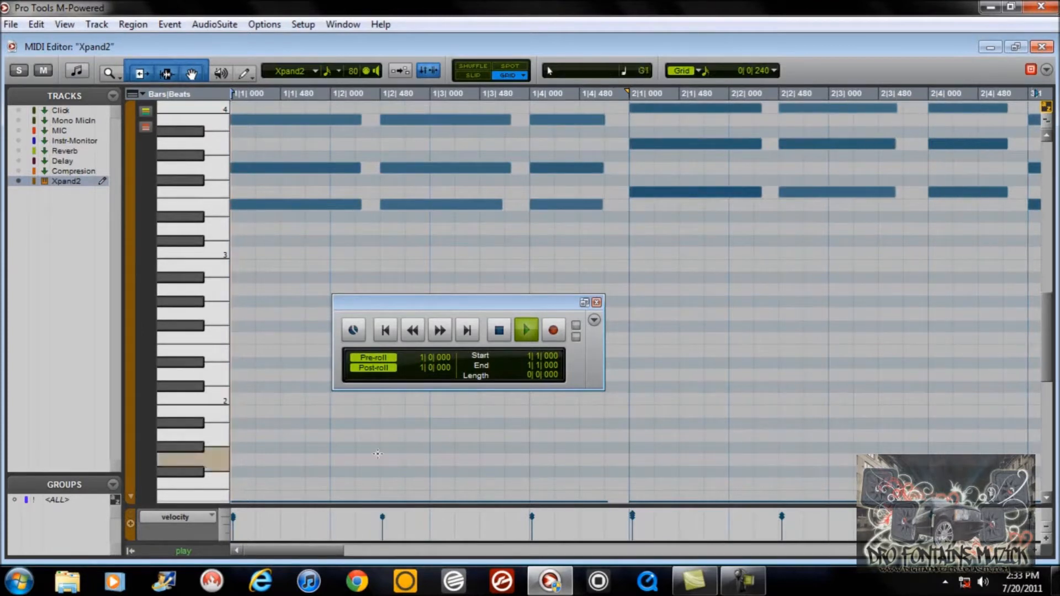
# Follow the playing Xpand2 part through to the end of bar 8 and stop playback.
pyautogui.moveTo(324, 550); pyautogui.dragTo(512, 553)
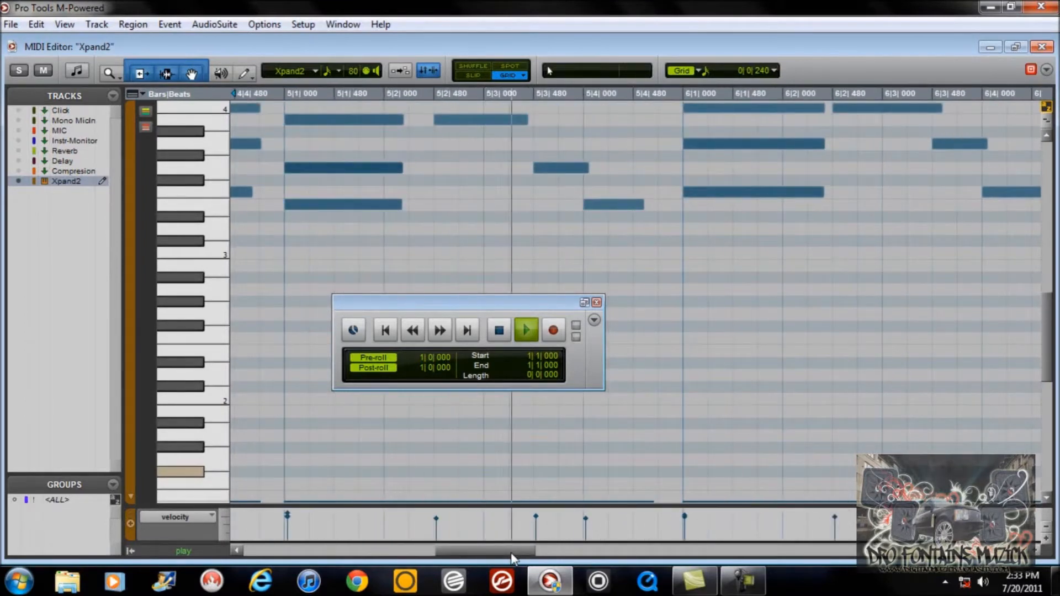
pyautogui.moveTo(512, 552); pyautogui.dragTo(566, 556)
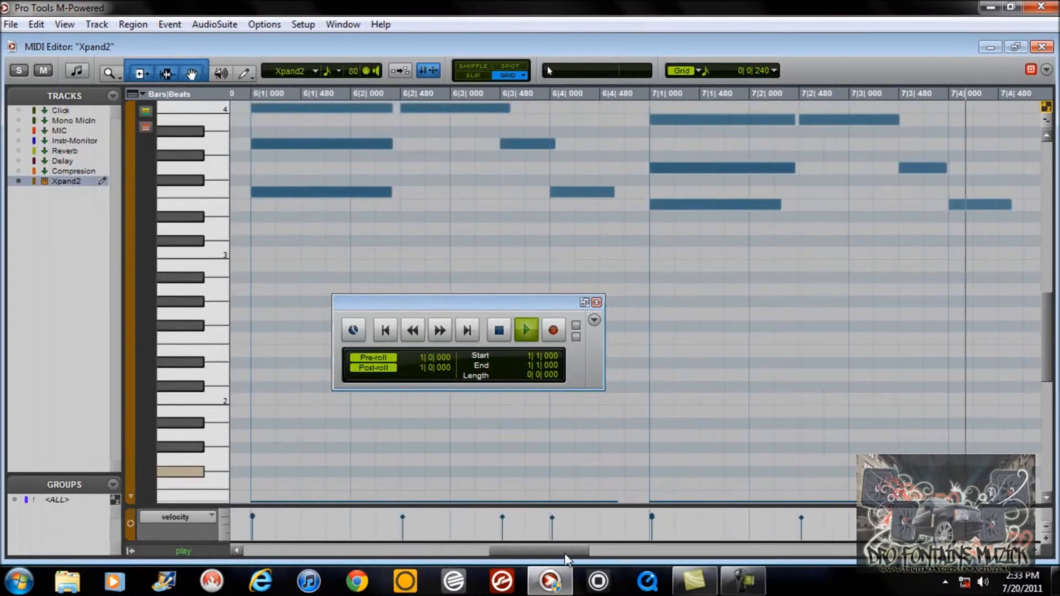
pyautogui.moveTo(566, 557); pyautogui.dragTo(648, 556)
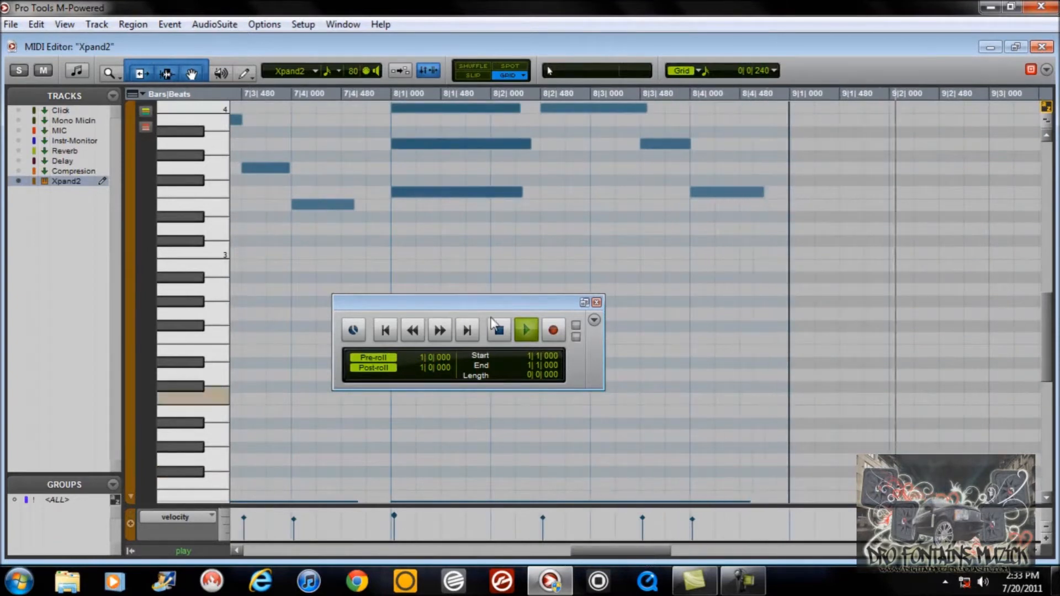
pyautogui.press('space')
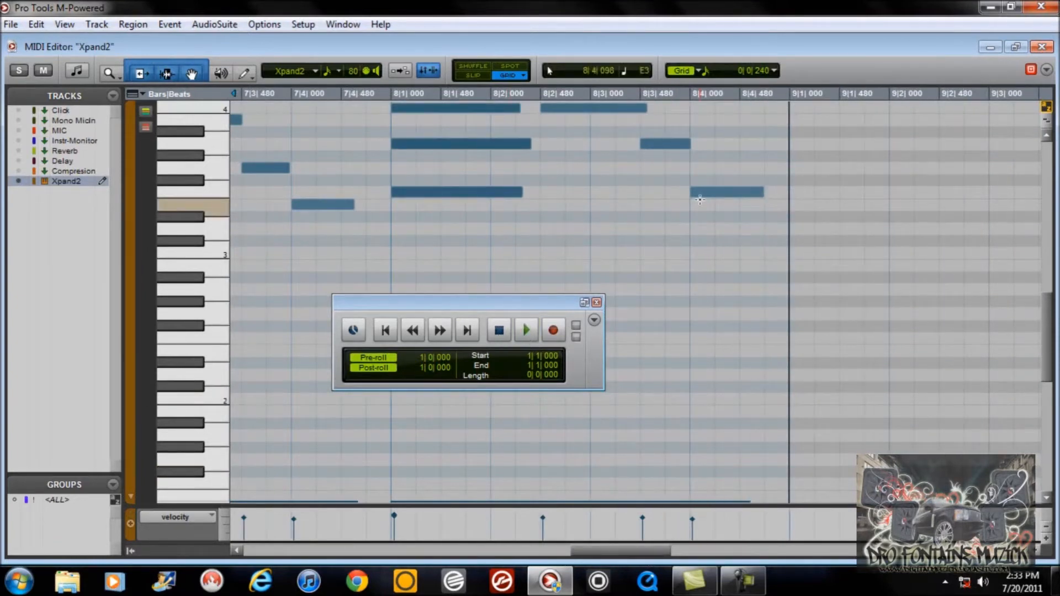
# Close the MIDI Editor and the floating Transport window, and select the Xpand2 region in the Edit window.
pyautogui.click(1042, 46)
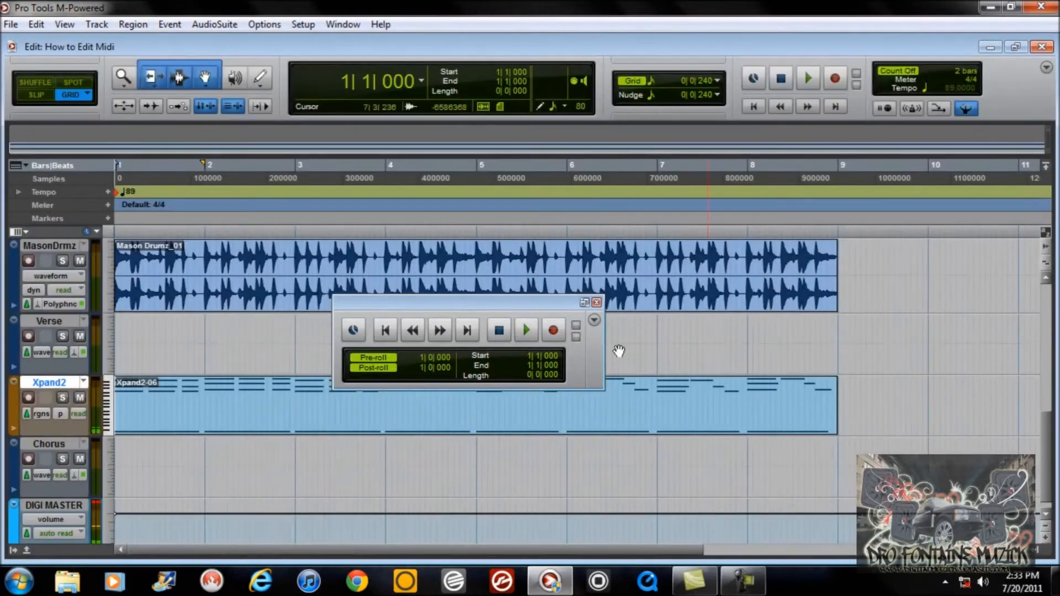
pyautogui.click(596, 304)
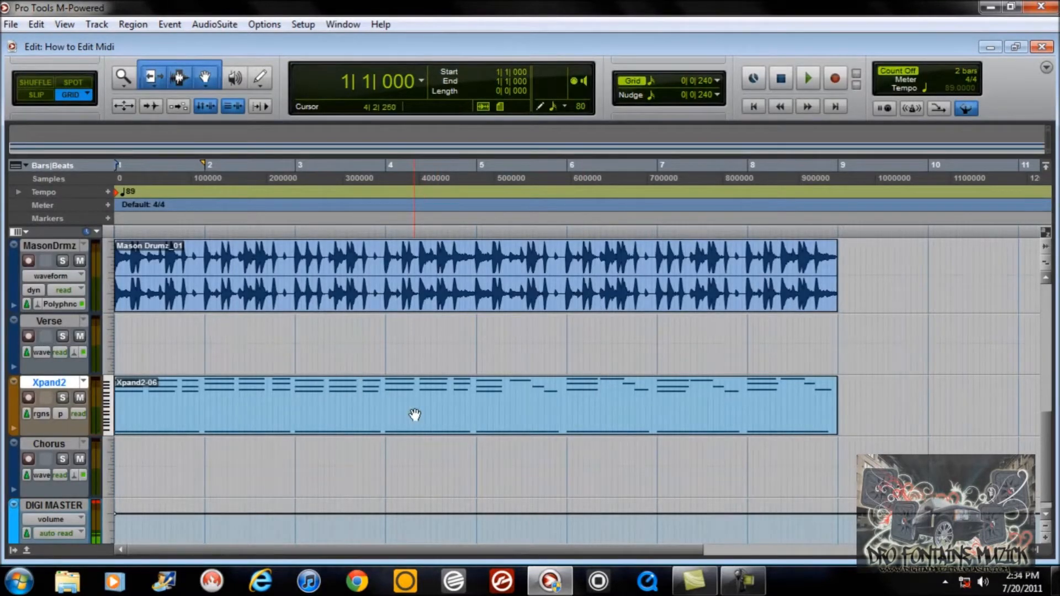
pyautogui.click(253, 420)
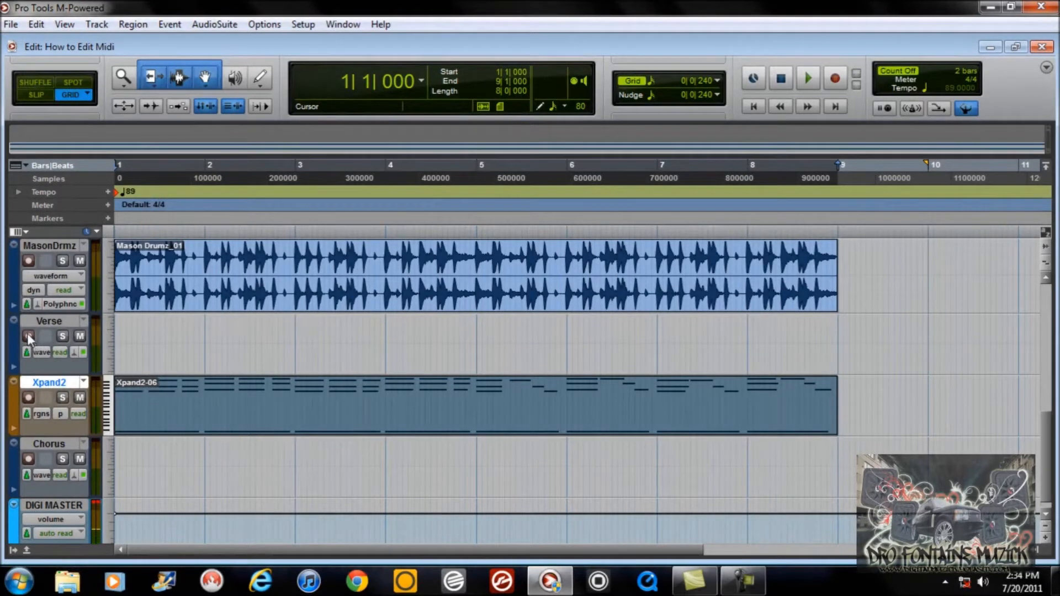
# Show the Mix window and examine the Xpand2 track's Instrument Monitor send and the buses offered for sends.
pyautogui.hotkey('ctrl', '=')
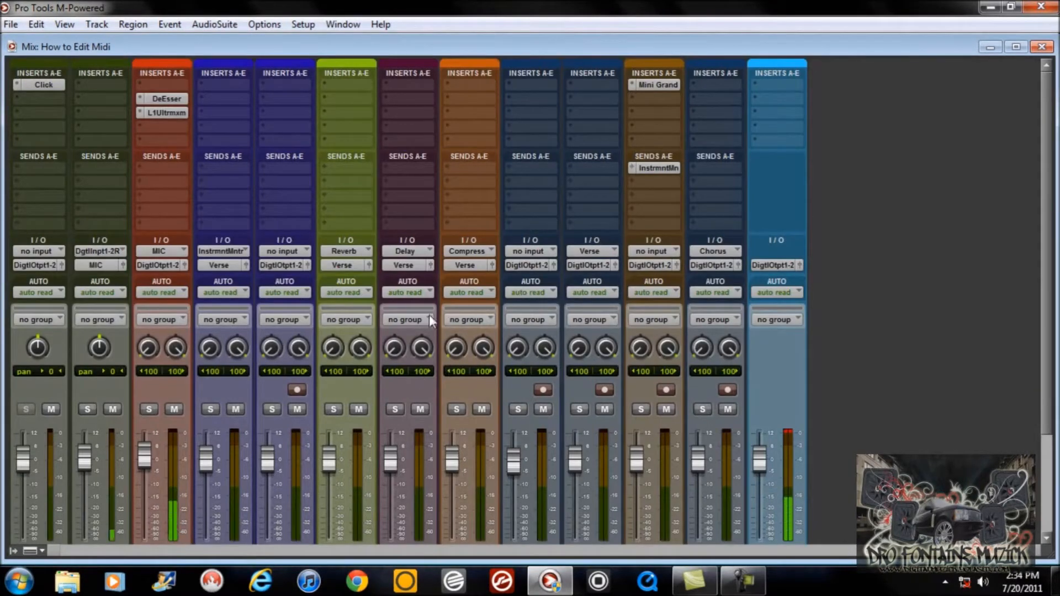
pyautogui.scroll(-3, 248, 343)
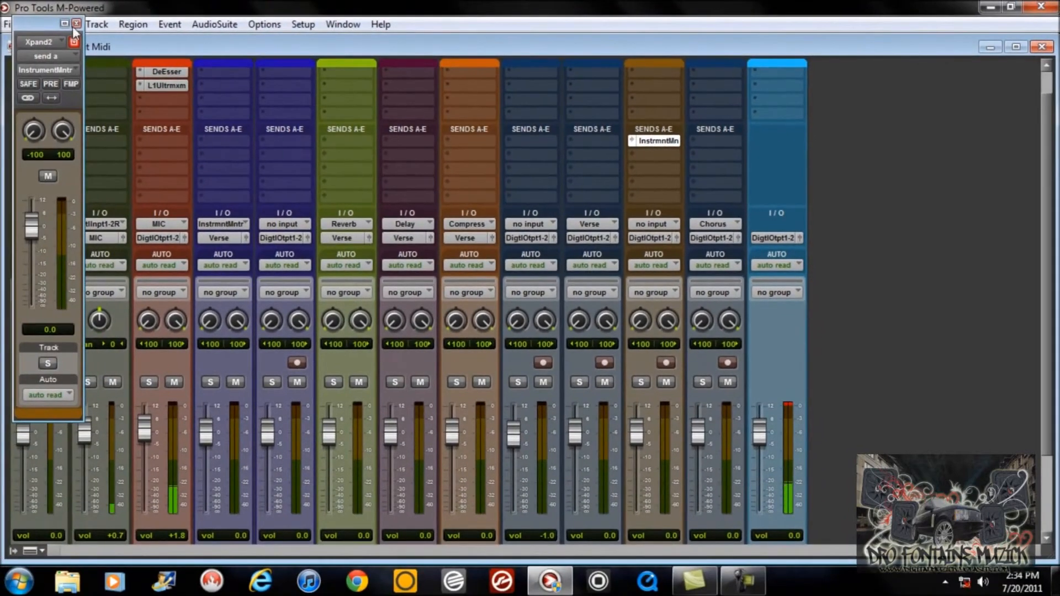
pyautogui.click(72, 41)
pyautogui.click(630, 155)
pyautogui.moveTo(657, 193)
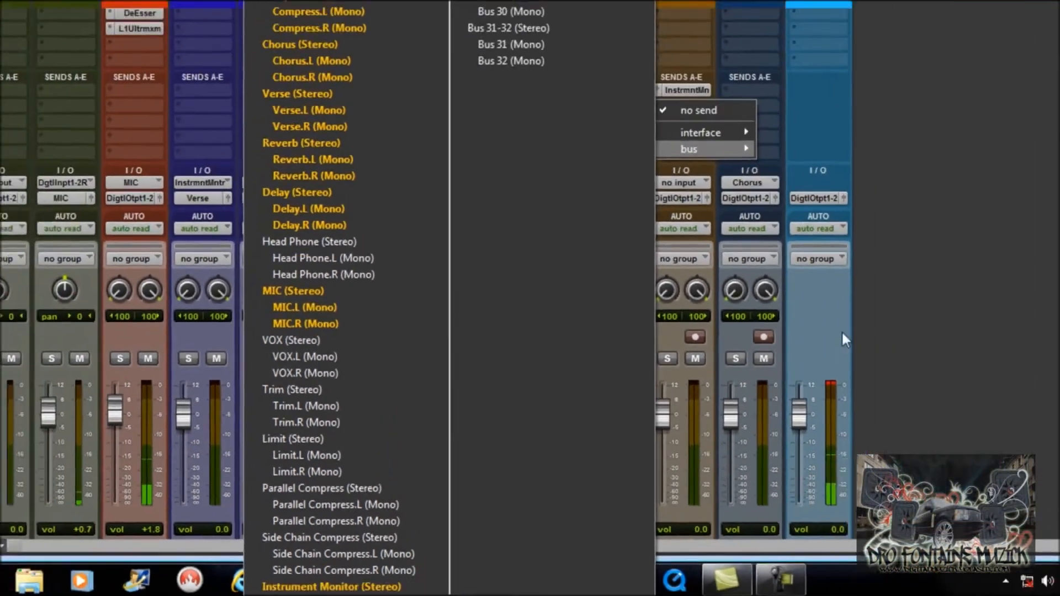
pyautogui.click(255, 577)
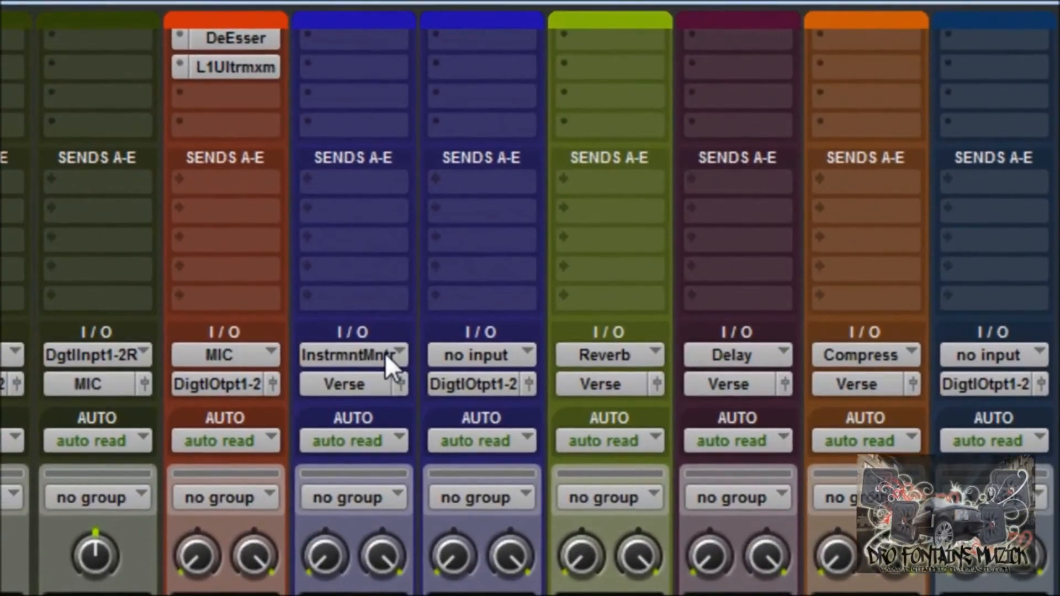
# Review the Instr-Monitr track's input and output bus choices and the Verse track's routing.
pyautogui.click(361, 335)
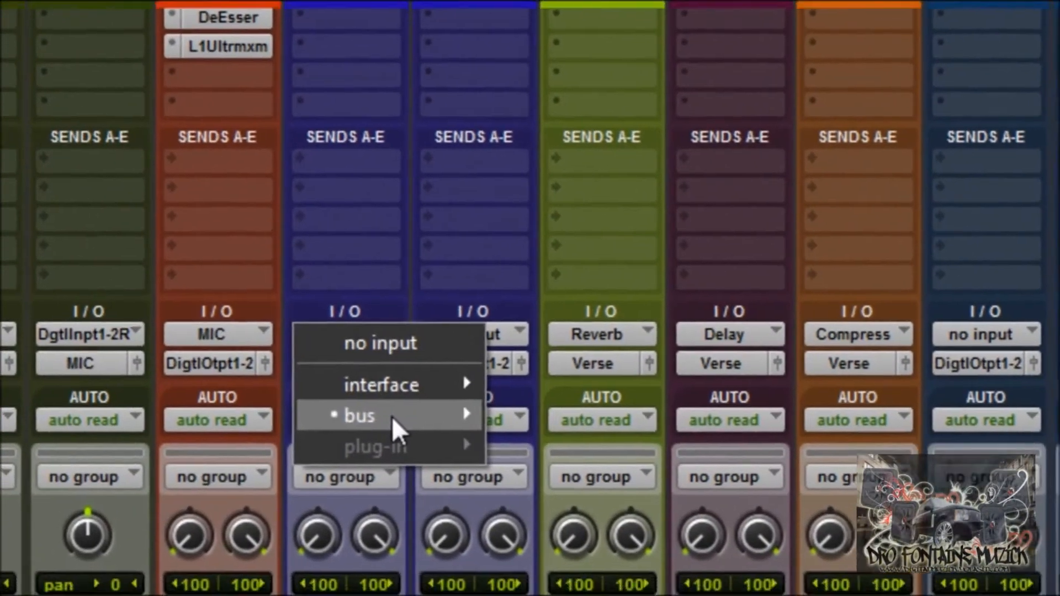
pyautogui.moveTo(401, 441)
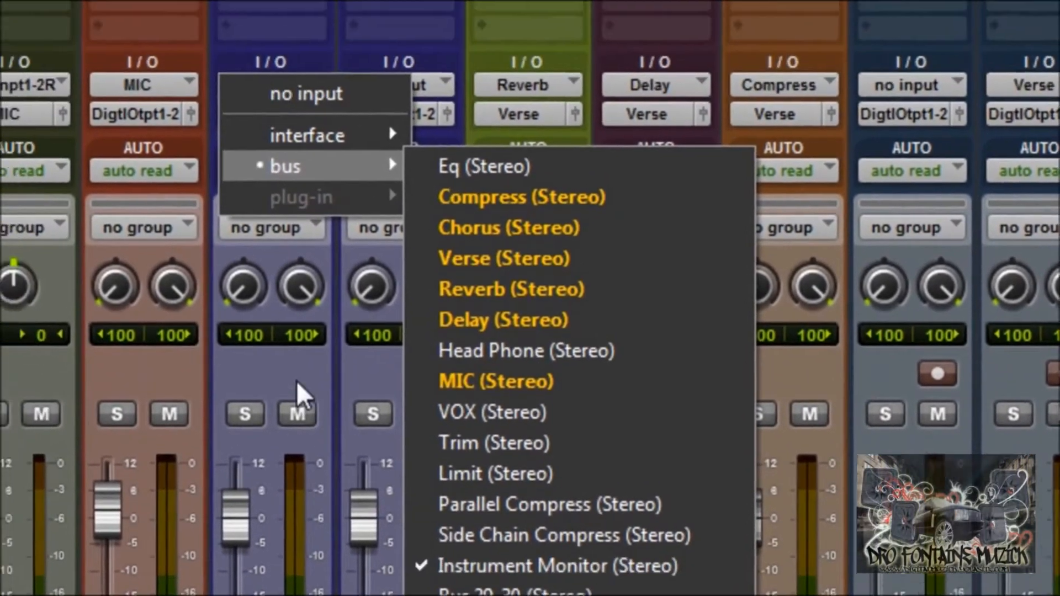
pyautogui.click(243, 280)
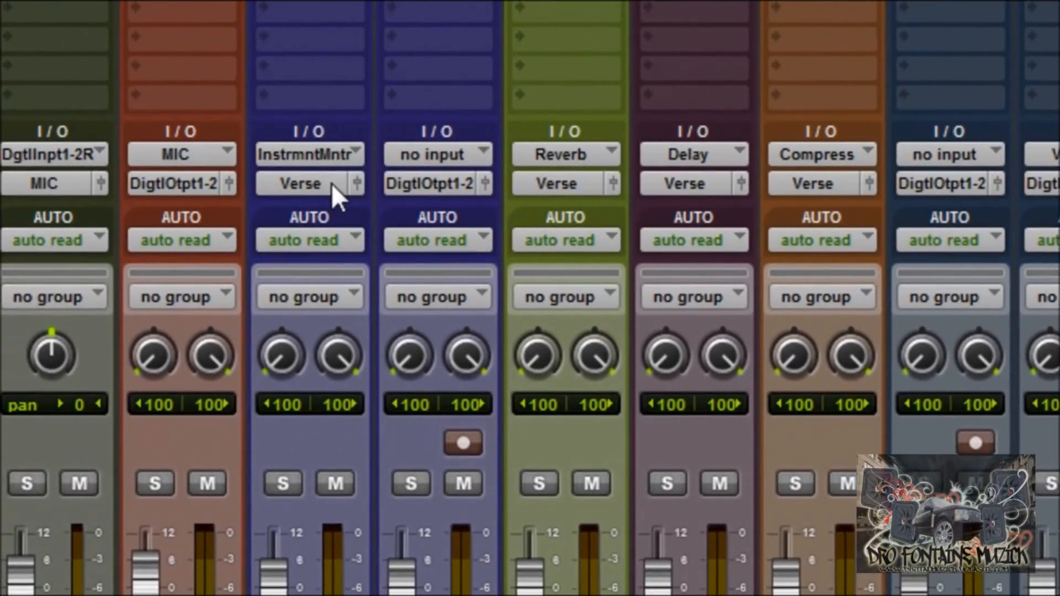
pyautogui.click(331, 184)
pyautogui.moveTo(341, 269)
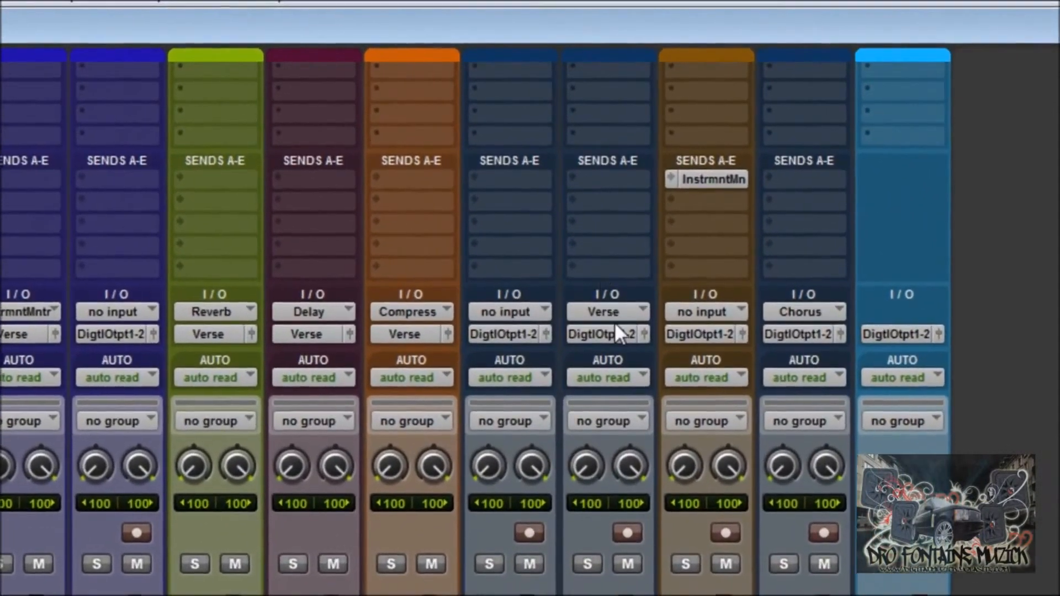
pyautogui.scroll(-2, 612, 456)
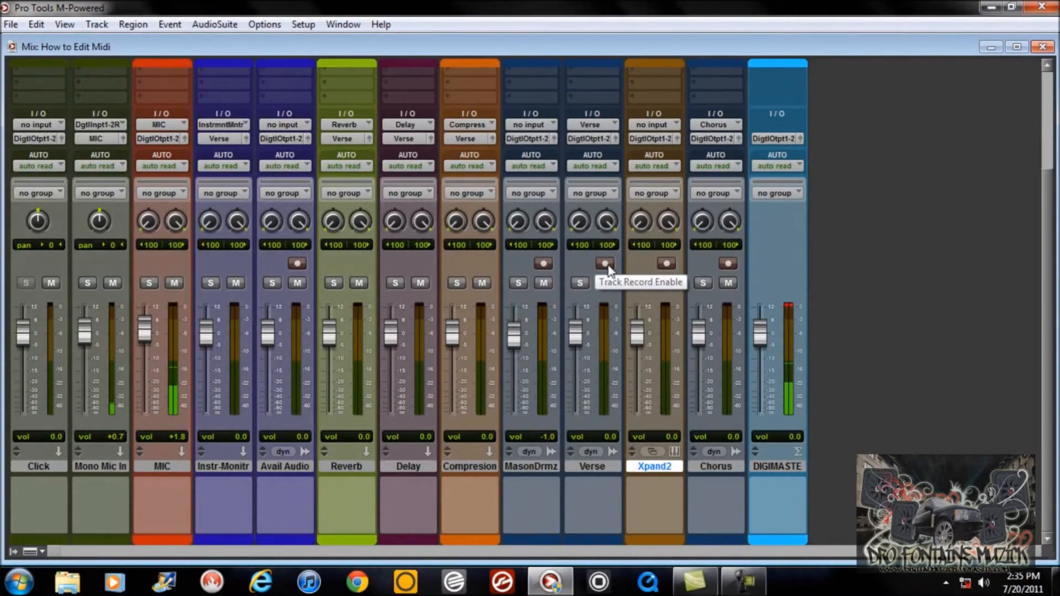
# Return to the Edit window, record-enable the Verse track, and select the whole Xpand2 region as the recording range.
pyautogui.hotkey('ctrl', '=')
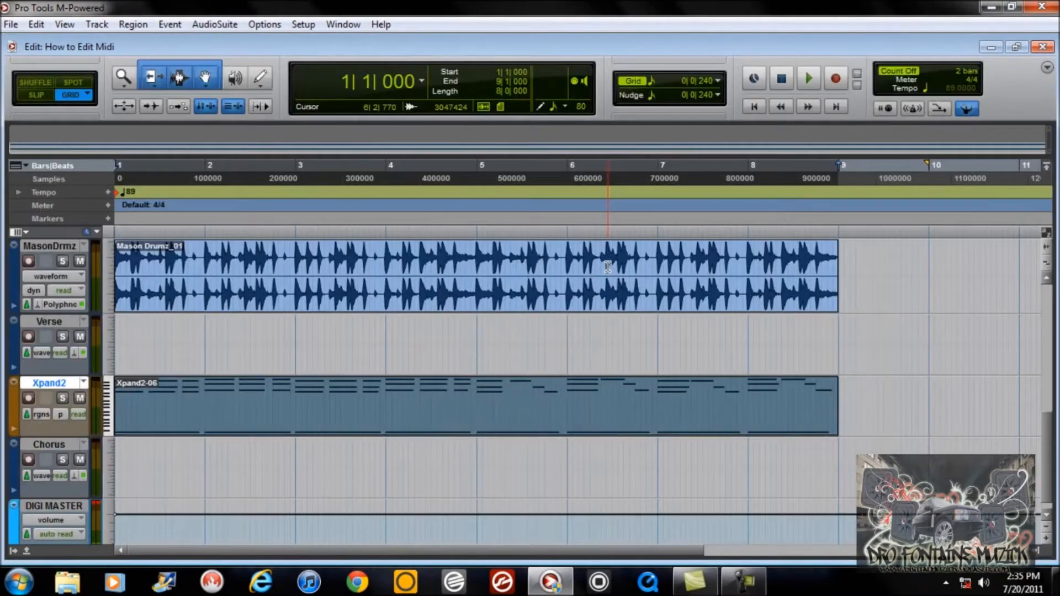
pyautogui.click(28, 337)
pyautogui.click(175, 414)
pyautogui.click(175, 414)
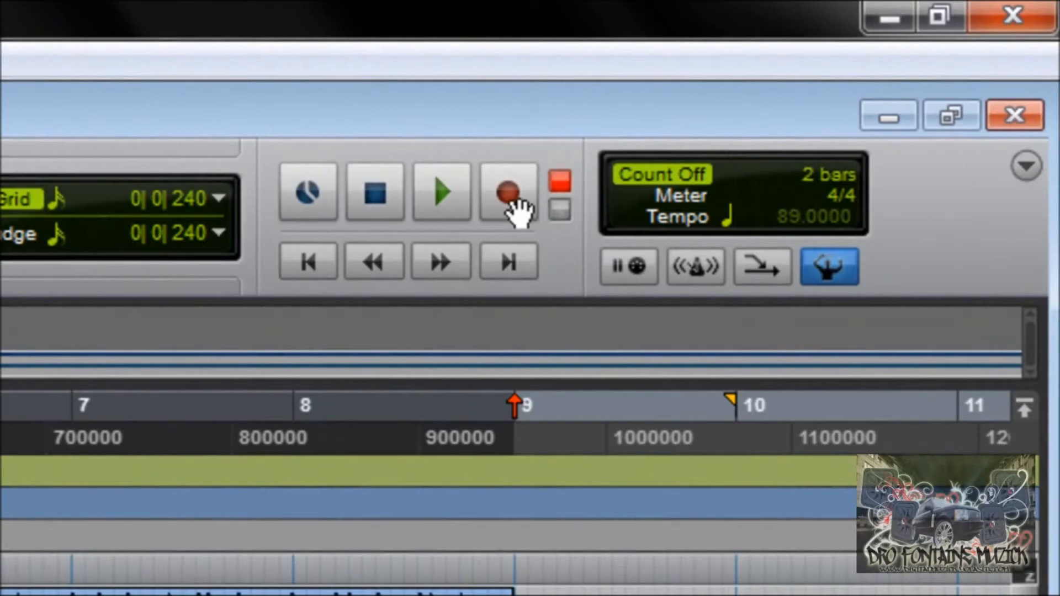
# Toggle loop playback on and off several times.
pyautogui.hotkey('ctrl', 'shift', 'l')
pyautogui.hotkey('ctrl', 'shift', 'l')
pyautogui.hotkey('ctrl', 'shift', 'l')
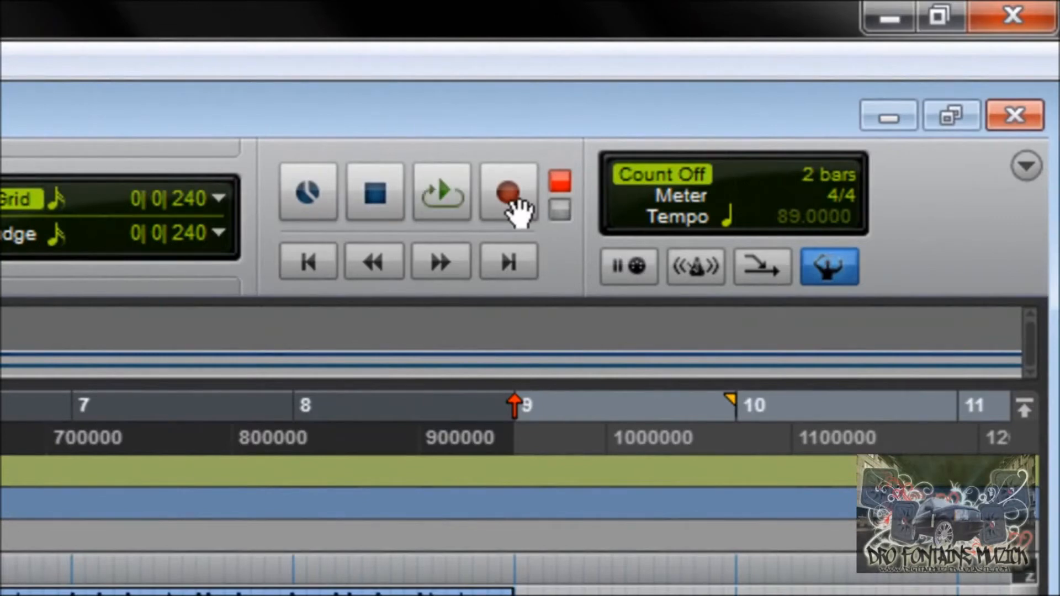
pyautogui.hotkey('ctrl', 'shift', 'l')
pyautogui.hotkey('ctrl', 'shift', 'l')
pyautogui.hotkey('ctrl', 'shift', 'l')
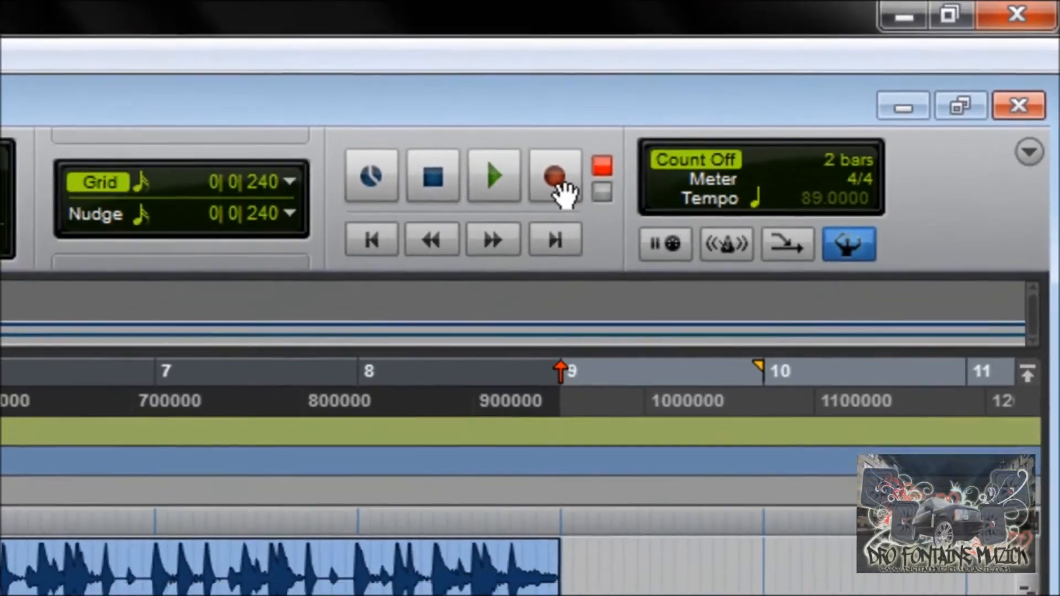
pyautogui.hotkey('ctrl', 'shift', 'l')
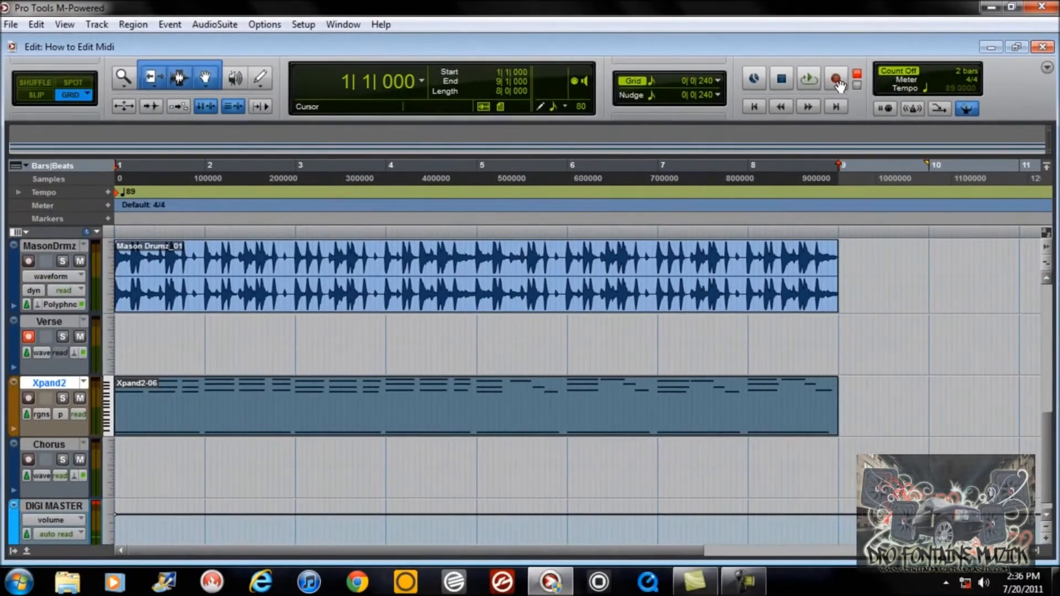
# Record the Xpand2 part as audio onto the Verse track from bar 1 to bar 9, then disarm the track.
pyautogui.click(369, 427)
pyautogui.click(836, 80)
pyautogui.click(808, 79)
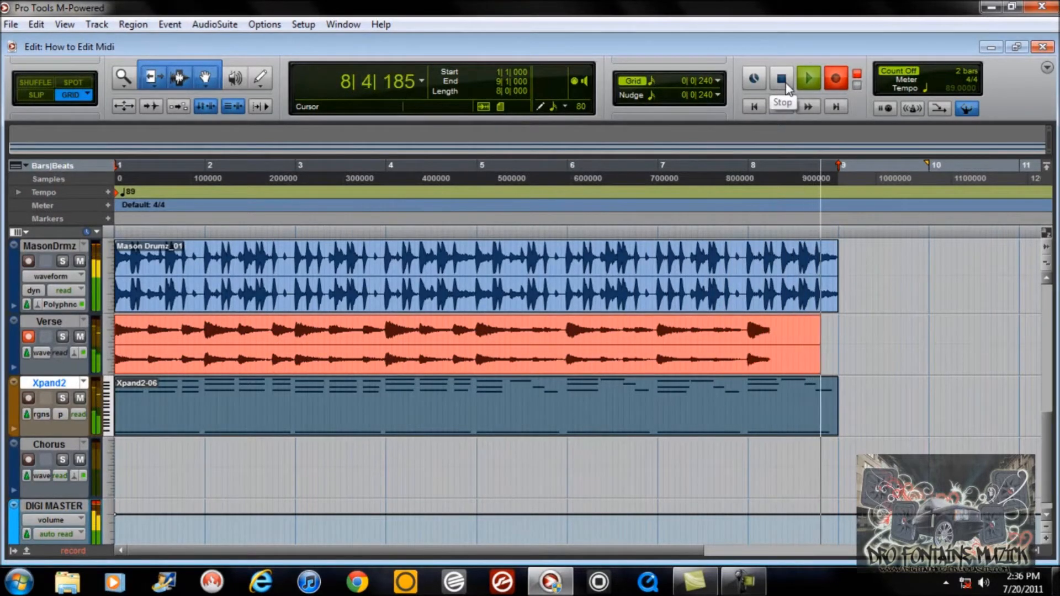
pyautogui.click(785, 81)
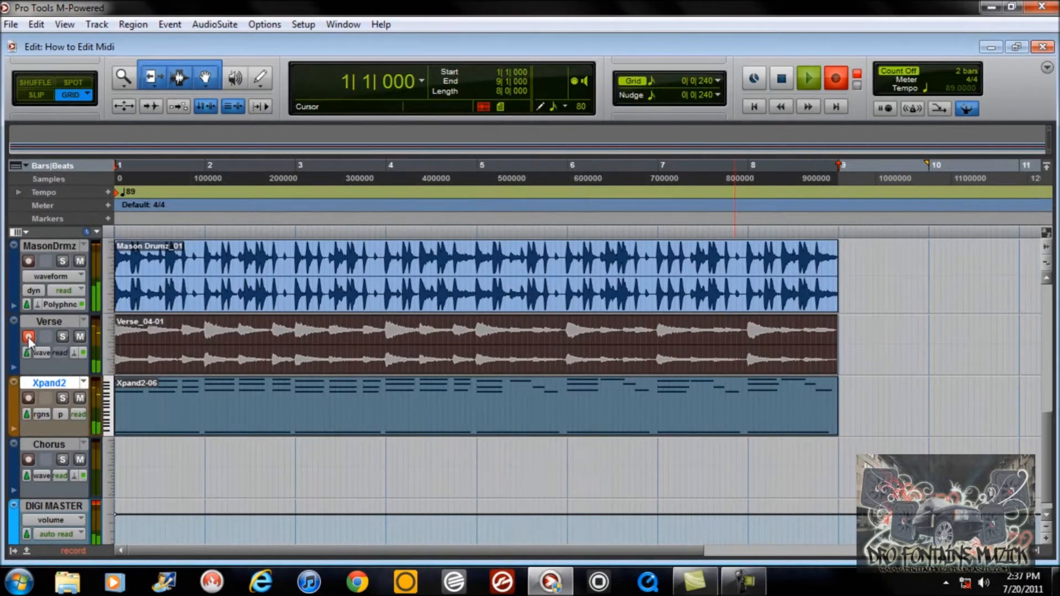
pyautogui.click(240, 374)
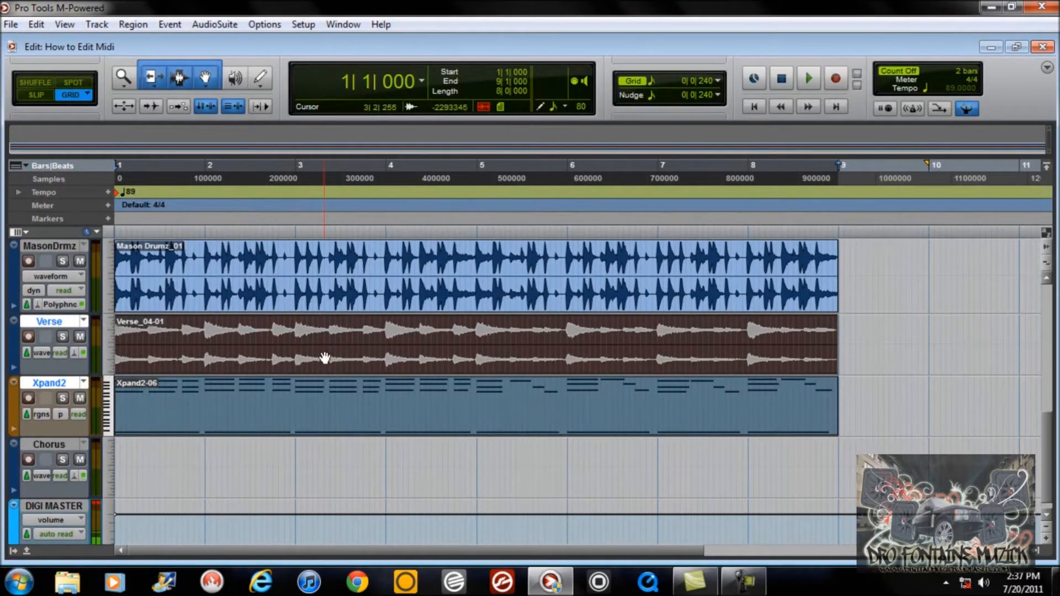
# Switch to Slip mode and move the recorded Verse region slightly later, to start at 1|1|165.
pyautogui.click(36, 95)
pyautogui.click(147, 365)
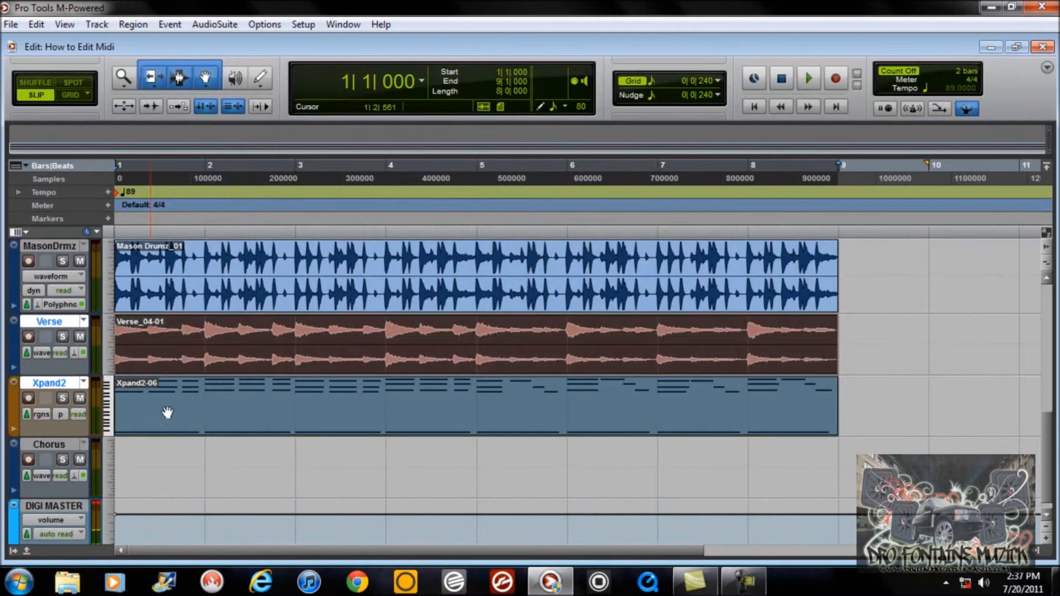
pyautogui.click(556, 271)
pyautogui.click(190, 366)
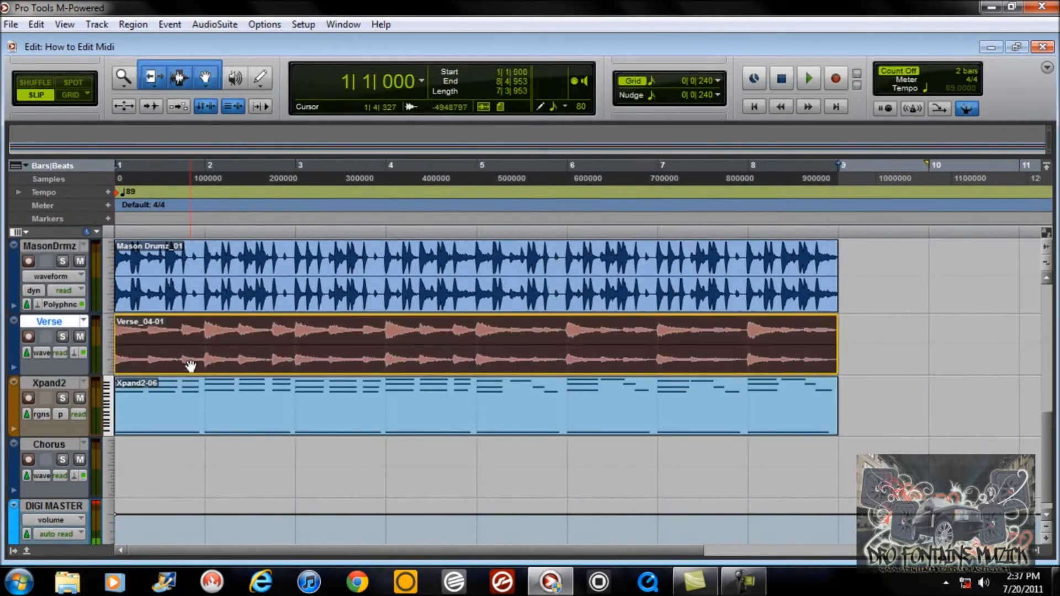
pyautogui.moveTo(194, 364); pyautogui.dragTo(195, 364)
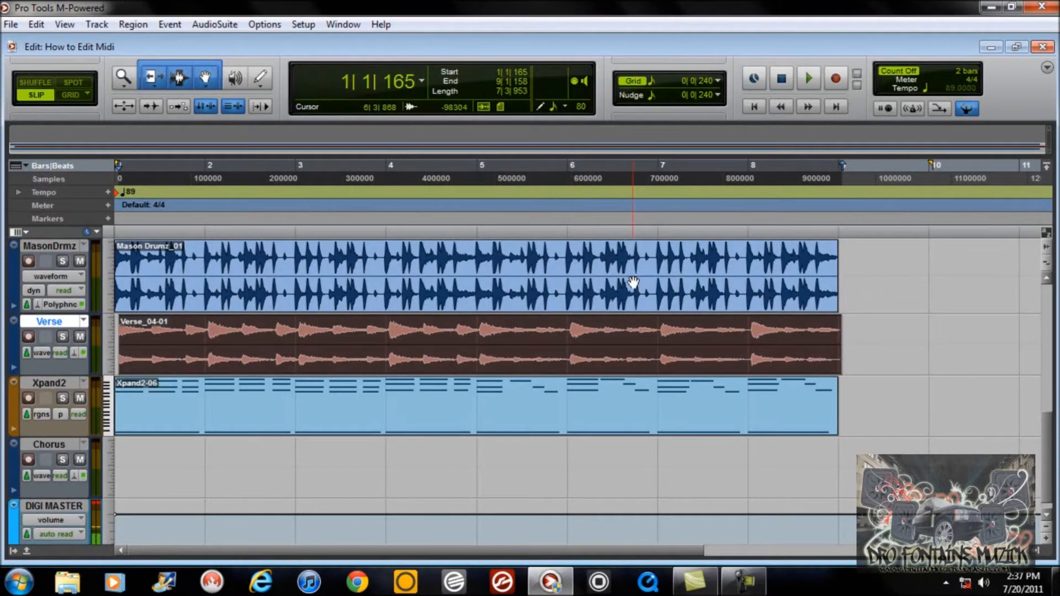
# Open the Xpand2 region in the Score Editor and enlarge the score around its opening bars.
pyautogui.rightClick(593, 415)
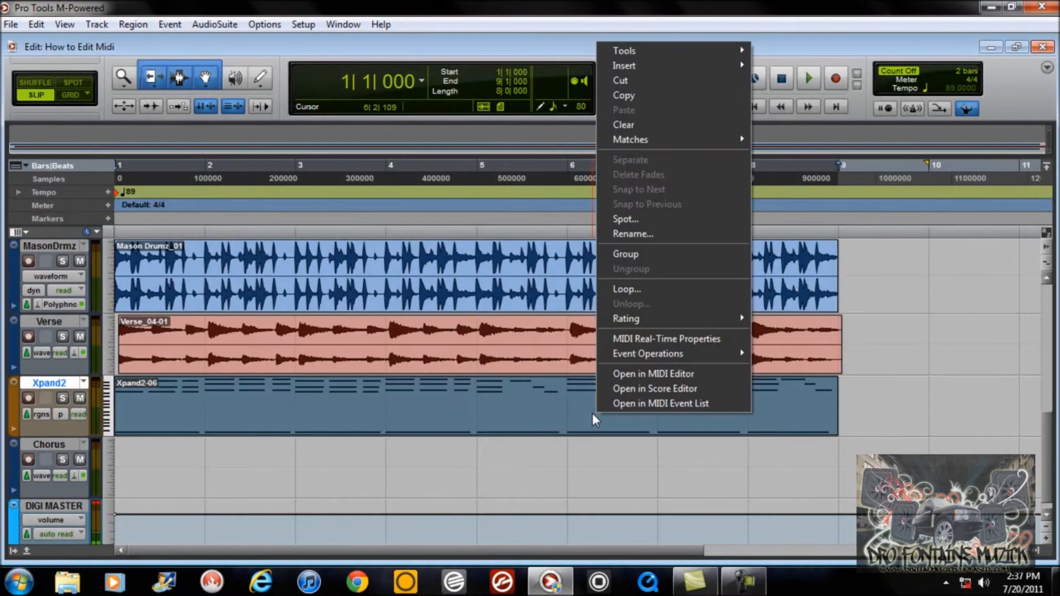
pyautogui.click(646, 385)
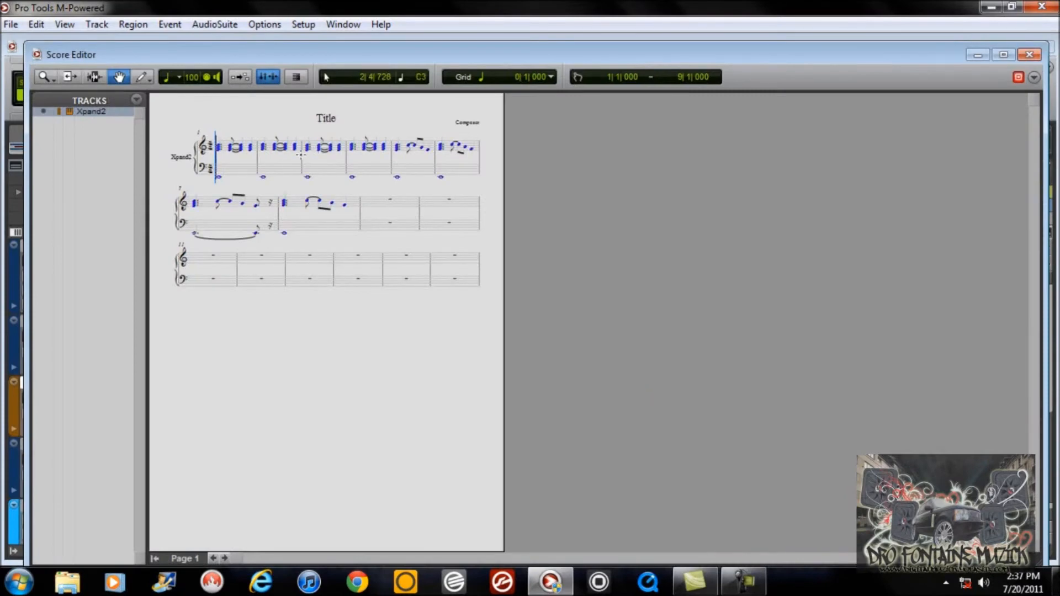
pyautogui.click(45, 78)
pyautogui.click(319, 161)
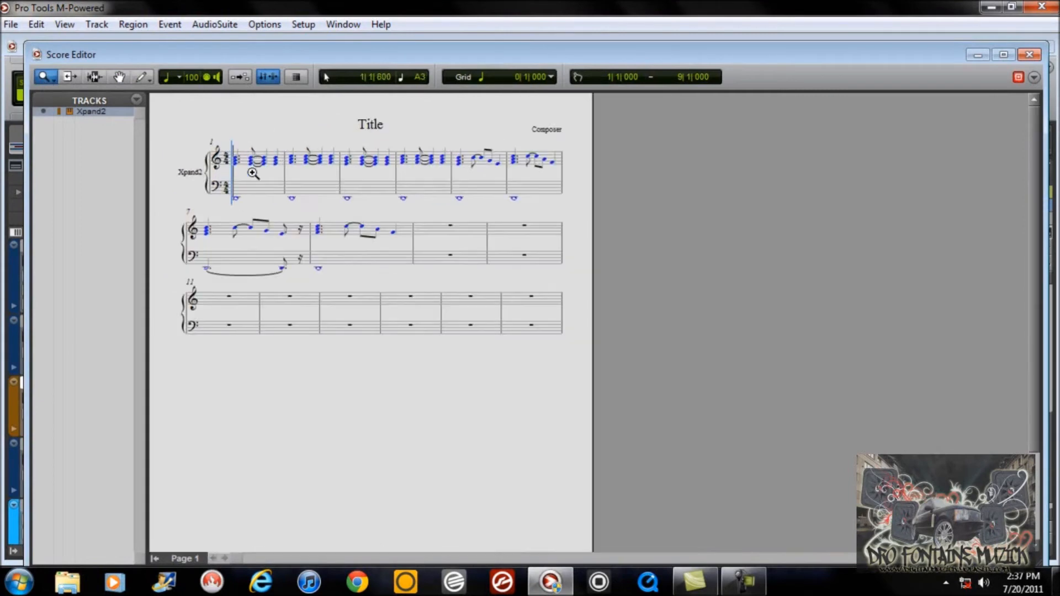
pyautogui.click(296, 167)
pyautogui.click(302, 182)
pyautogui.click(312, 197)
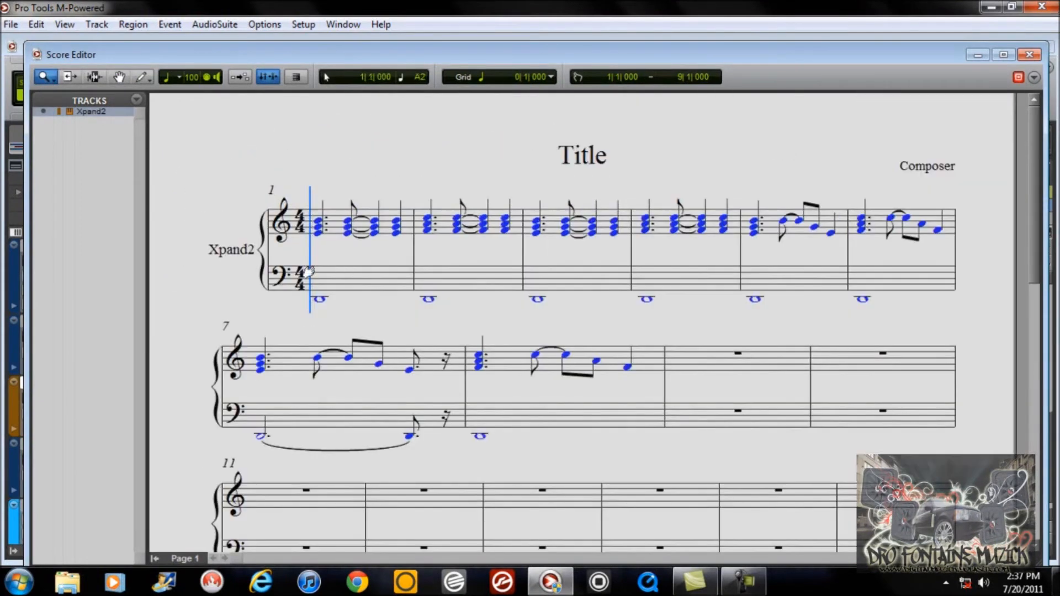